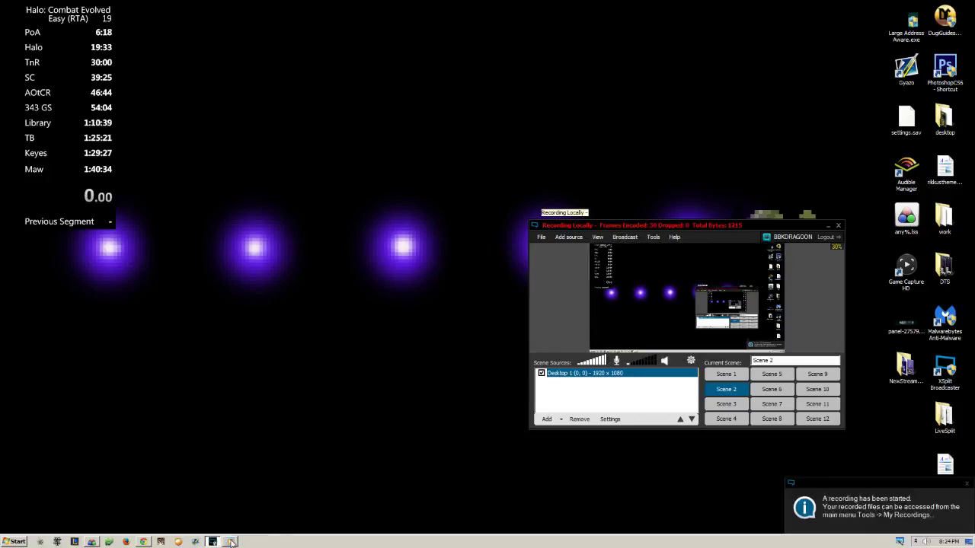
Step: Minimize the XSplit Broadcaster window so only the LiveSplit timer and the wallpaper show
left_click(828, 227)
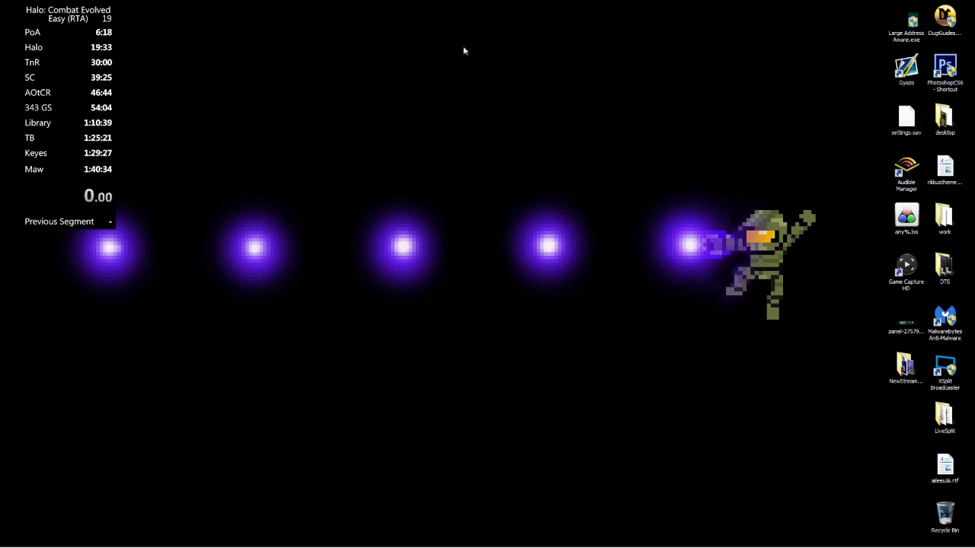
Step: Bring Chrome forward, move the LiveSplit timer to the lower left, and view the World Records page
left_click(144, 541)
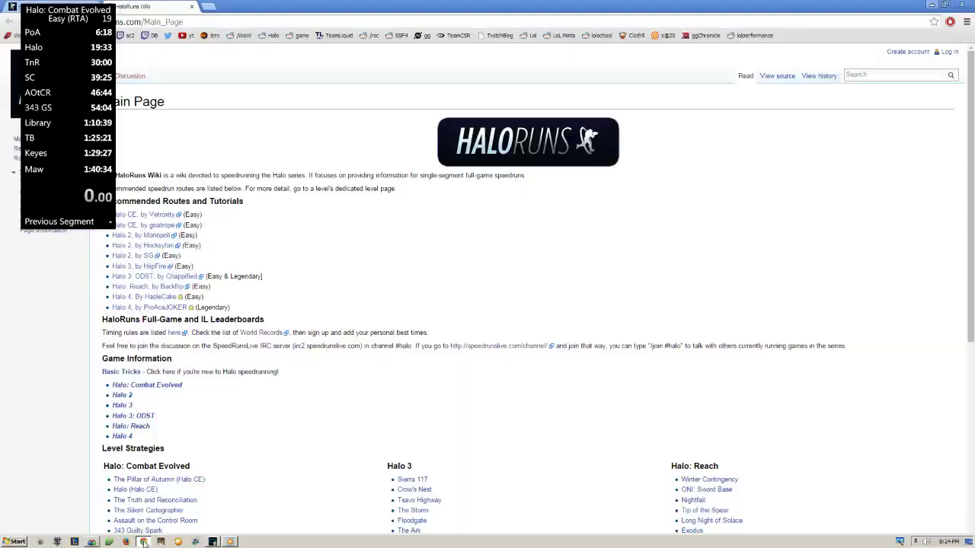
left_click_drag(82, 17, 68, 291)
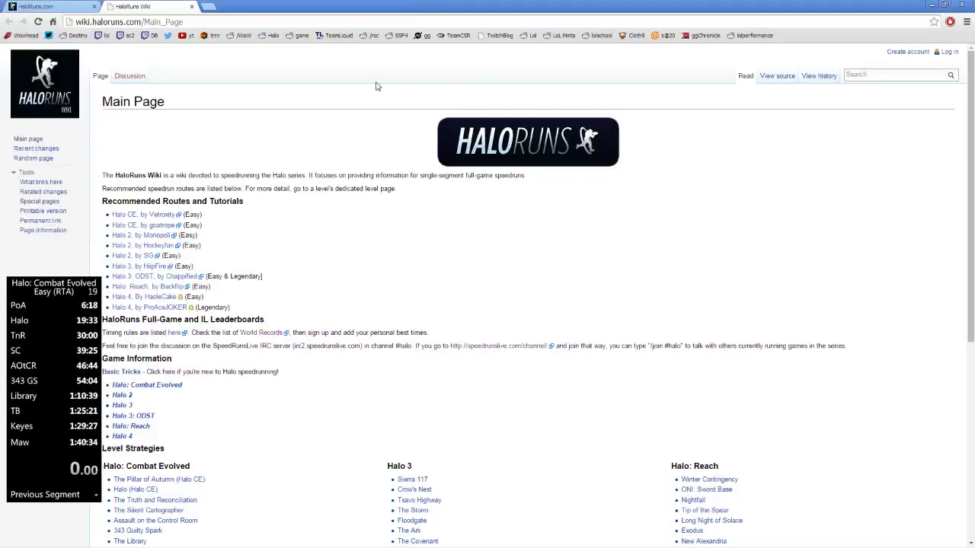
left_click(69, 6)
left_click(126, 21)
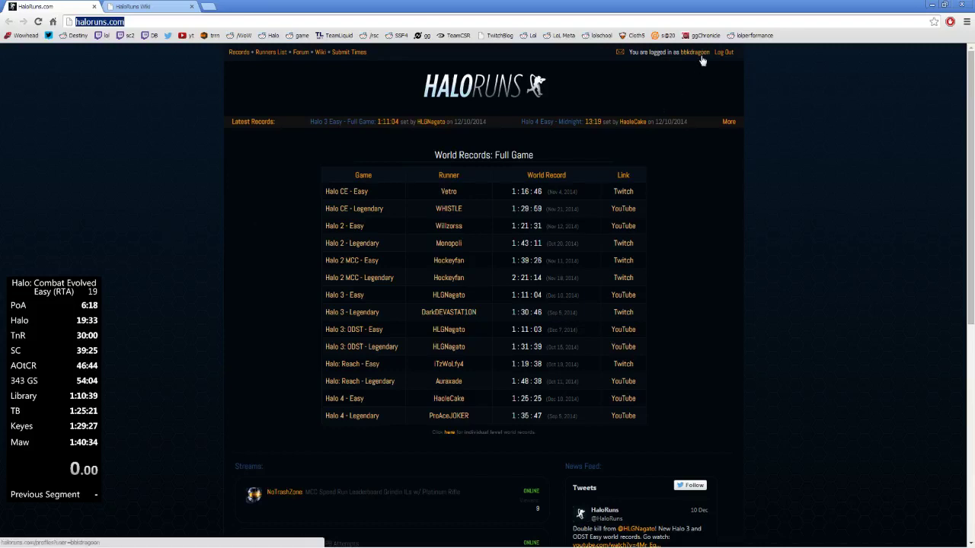
Step: Return to the HaloRuns Wiki Main Page and scroll through it
left_click(320, 53)
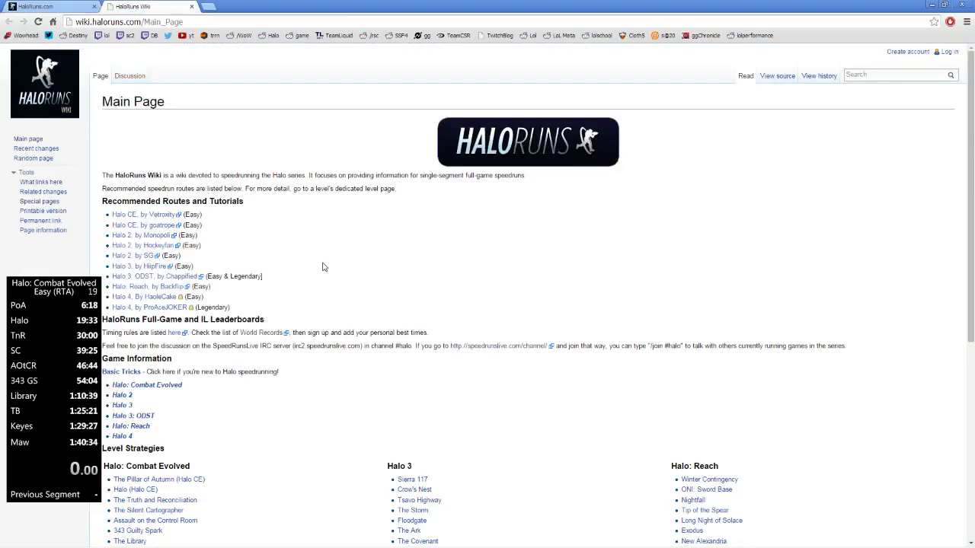
scroll(323, 266, "down", 4)
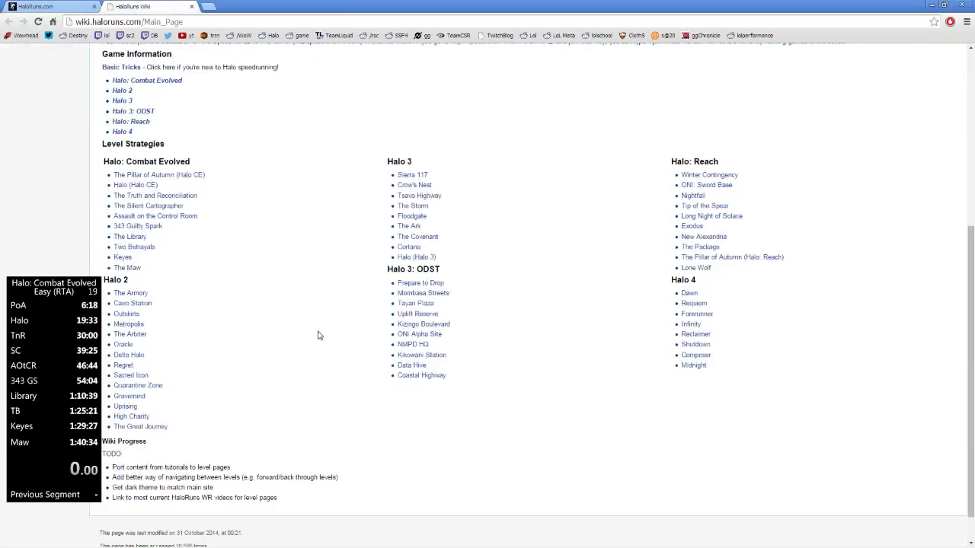
scroll(289, 336, "up", 3)
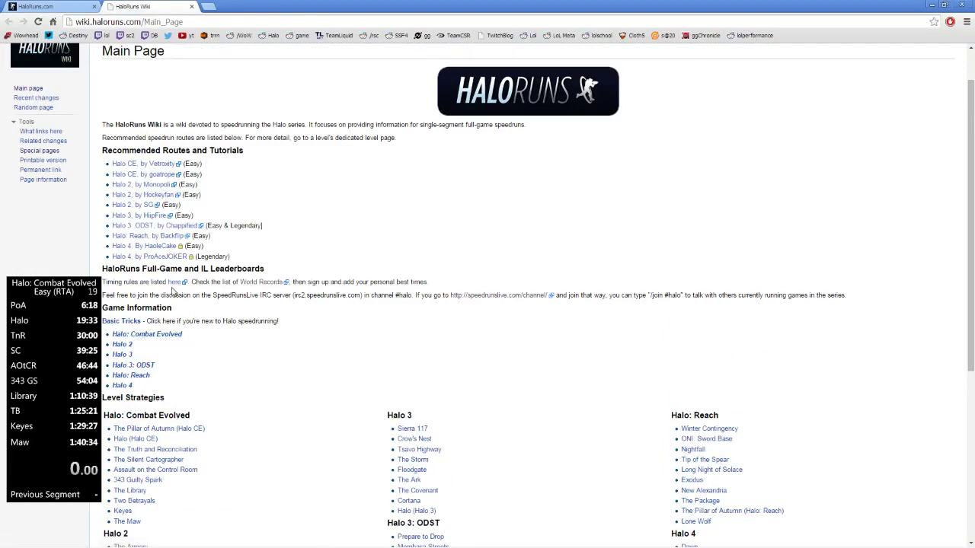
Step: Read the 'here' Timing Rules forum post in a new tab, close it, then minimize Chrome
middle_click(174, 282)
left_click(244, 6)
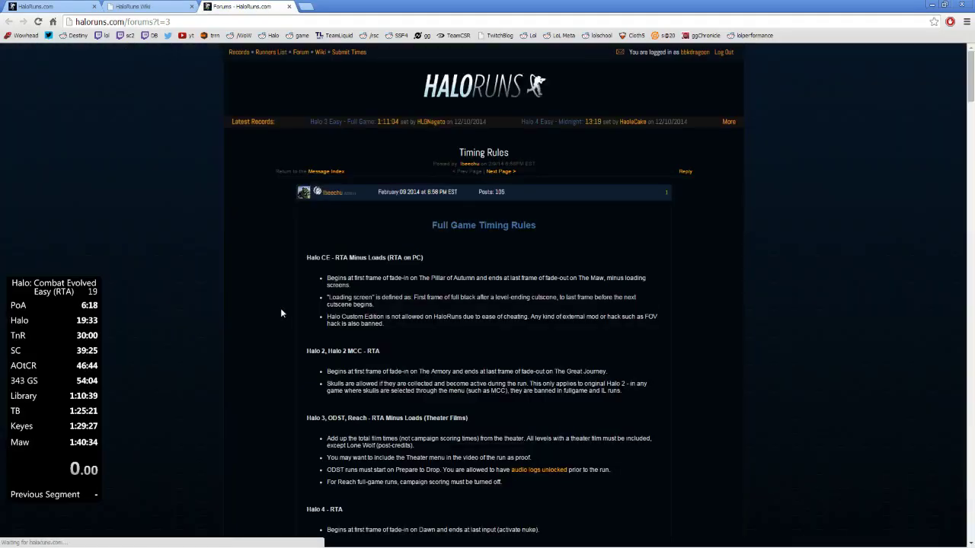
scroll(292, 311, "down", 3)
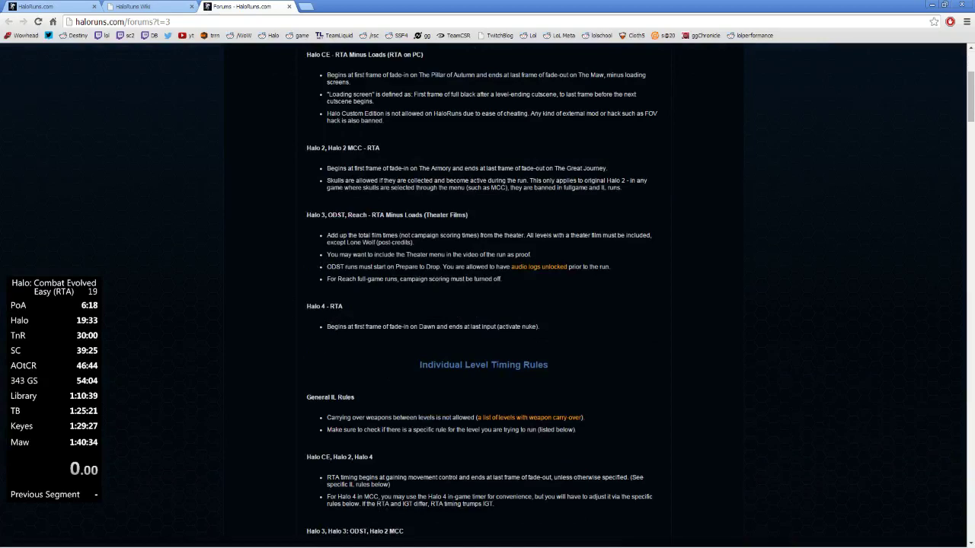
scroll(494, 362, "up", 3)
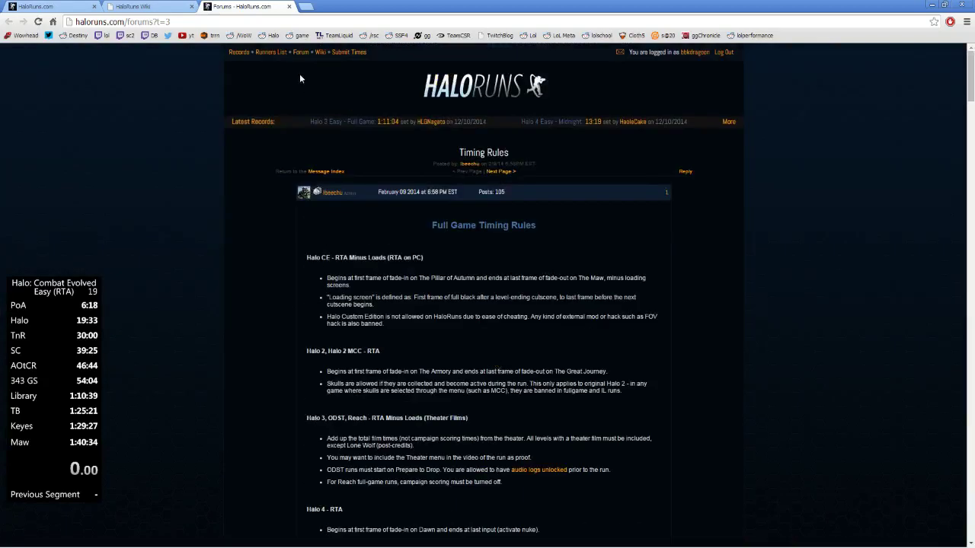
left_click(288, 6)
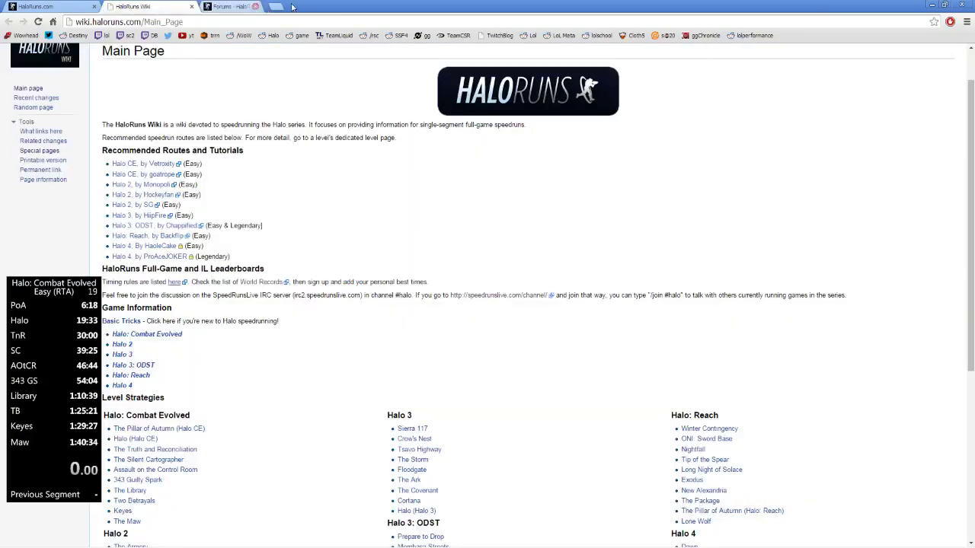
left_click(933, 5)
Step: Drag the LiveSplit timer from the left edge to the top centre and fine-tune its placement
left_click_drag(79, 291, 423, 87)
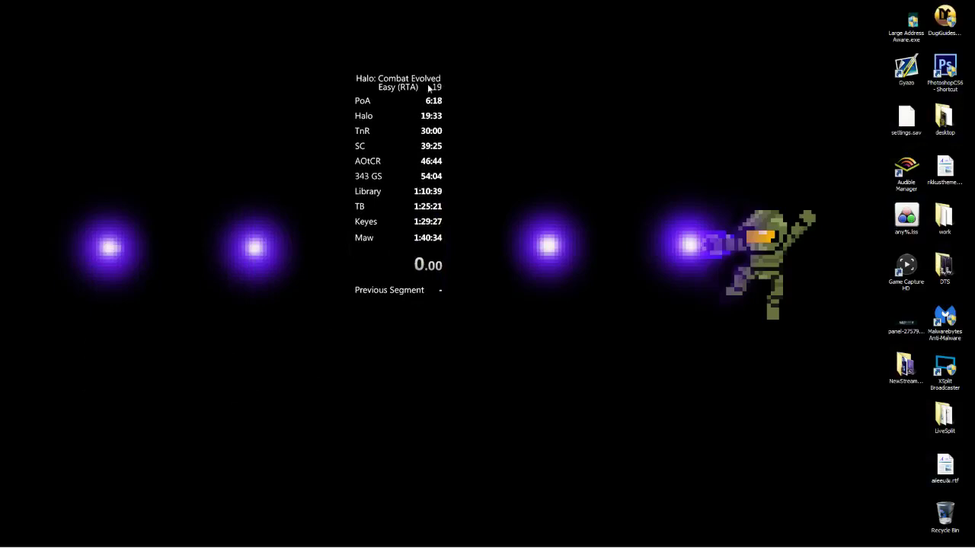
left_click_drag(419, 88, 454, 93)
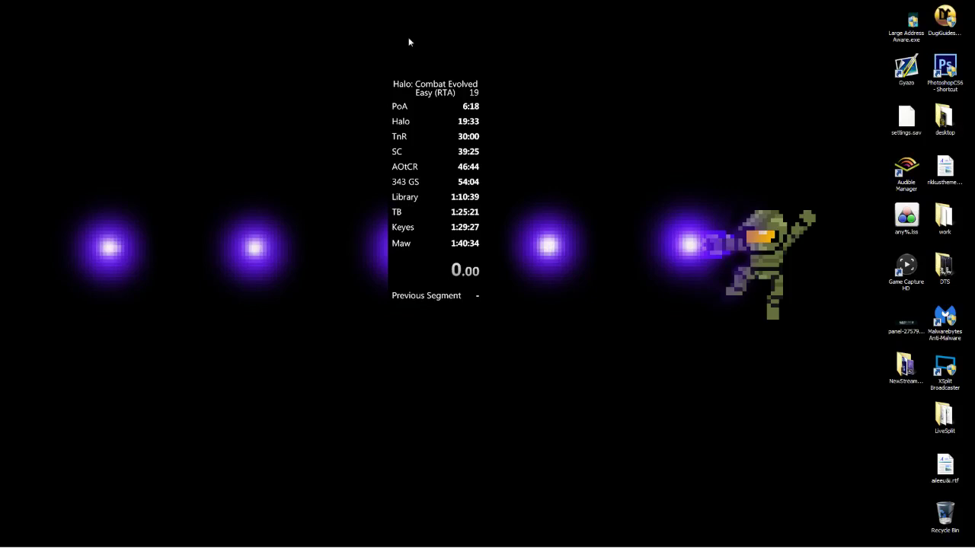
left_click_drag(437, 99, 448, 96)
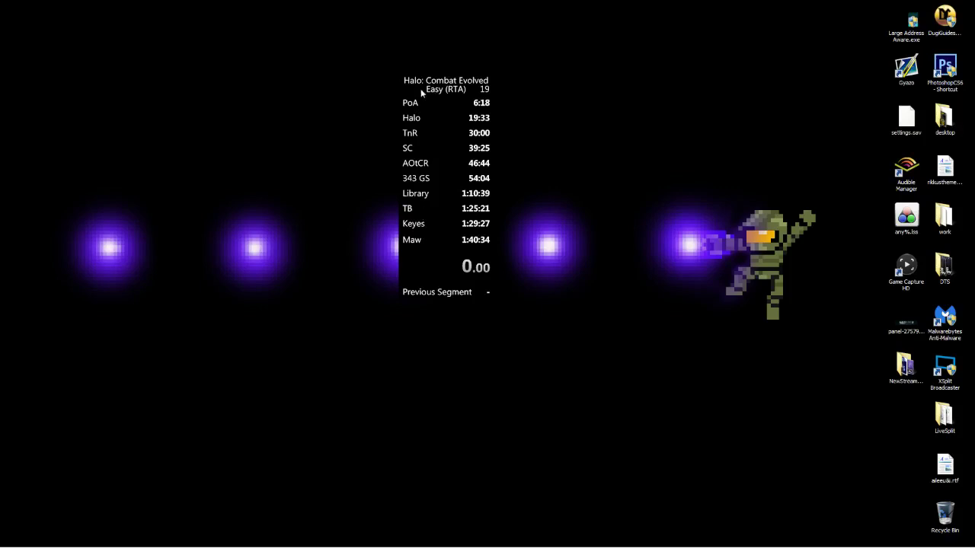
mouse_move(420, 88)
left_mouse_down()
mouse_move(437, 80)
mouse_move(406, 98)
mouse_move(418, 96)
left_mouse_up()
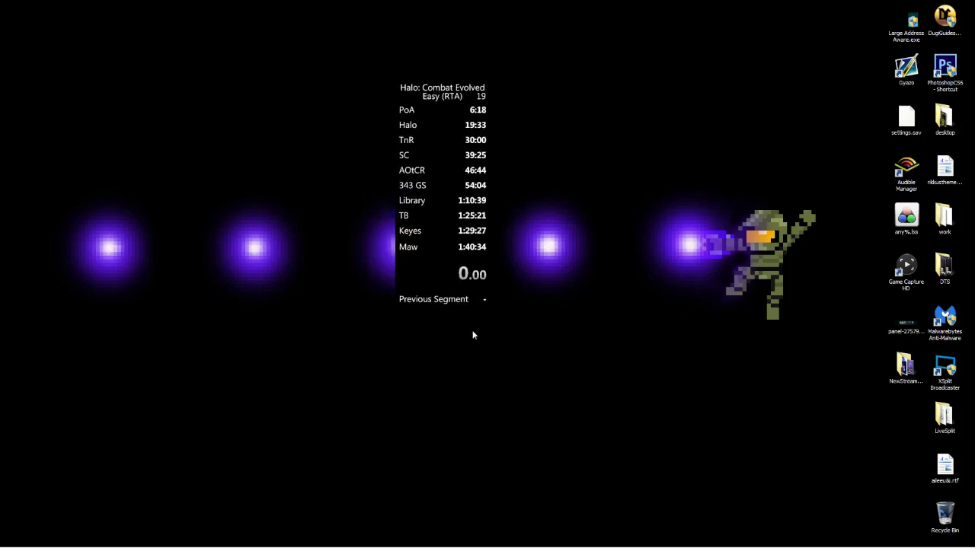
Step: Load the Default layout for the LiveSplit timer
right_click(448, 195)
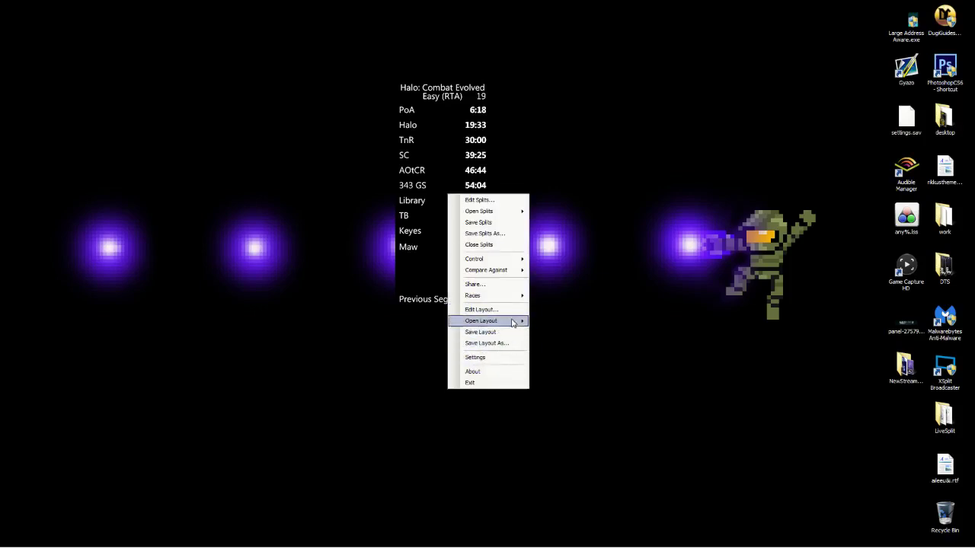
mouse_move(502, 326)
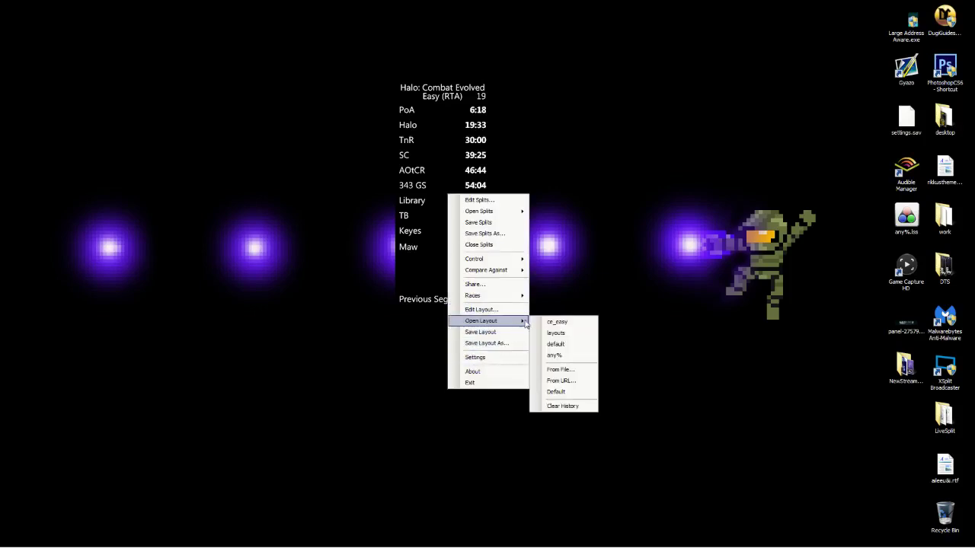
left_click(580, 393)
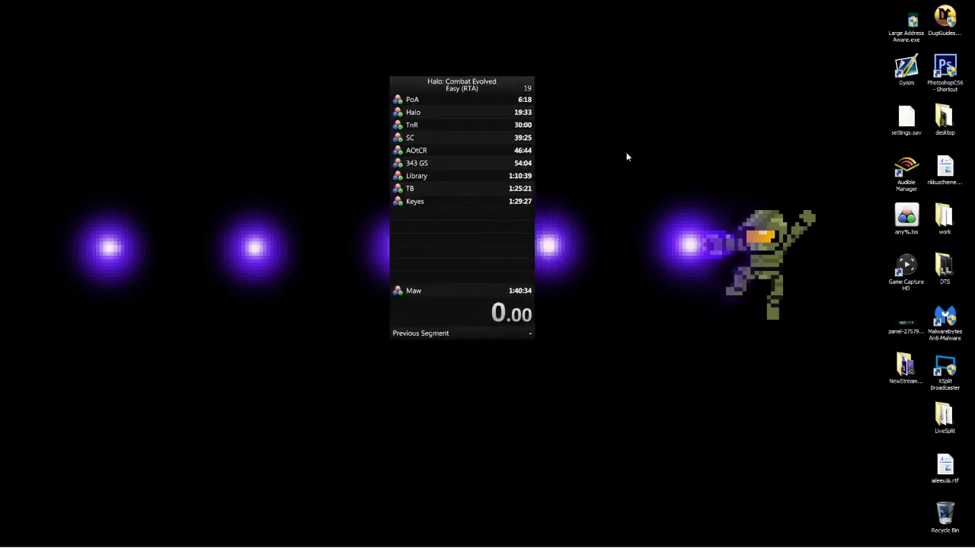
Step: Review the Easy (RTA) splits in the Splits Editor and close it without saving
right_click(447, 155)
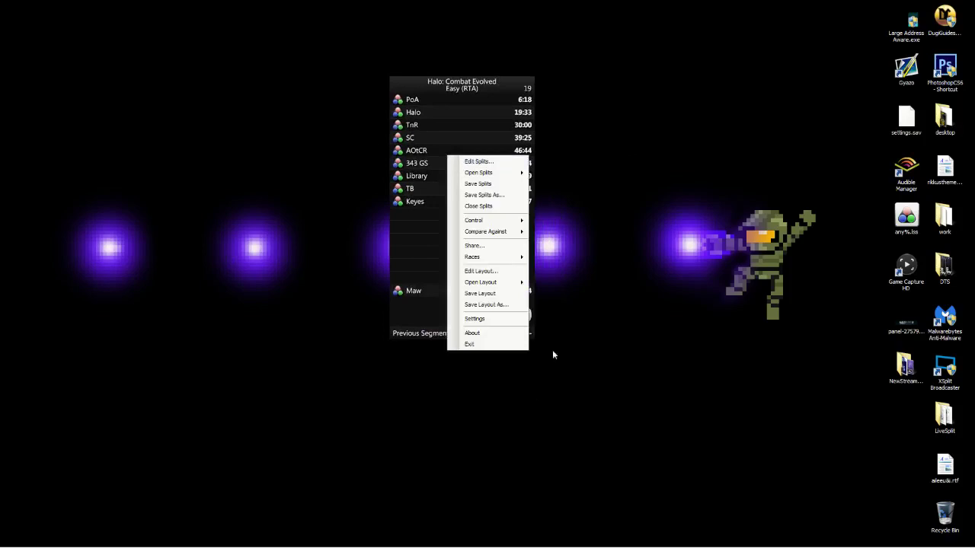
left_click(514, 168)
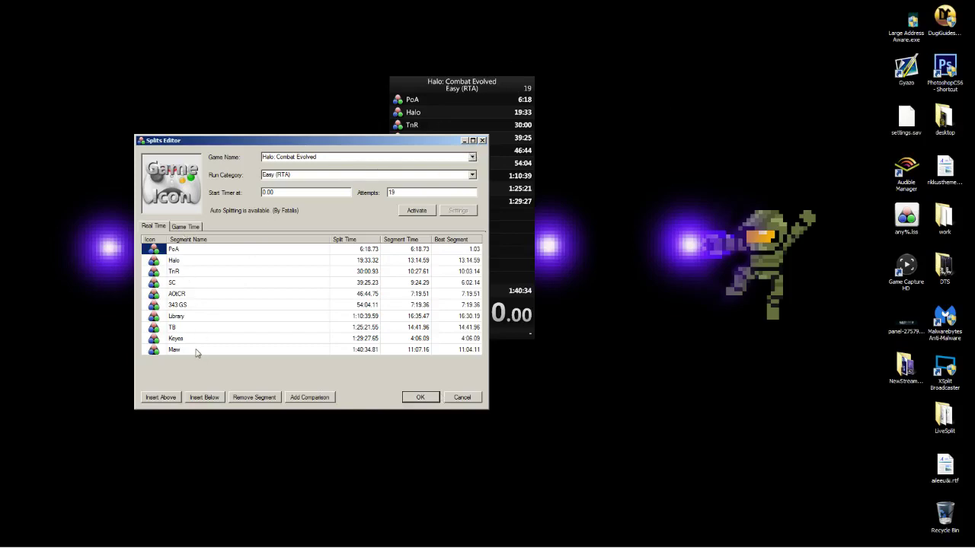
left_click(477, 396)
Step: Load the saved splits layout and move the timer window to the screen centre
right_click(506, 266)
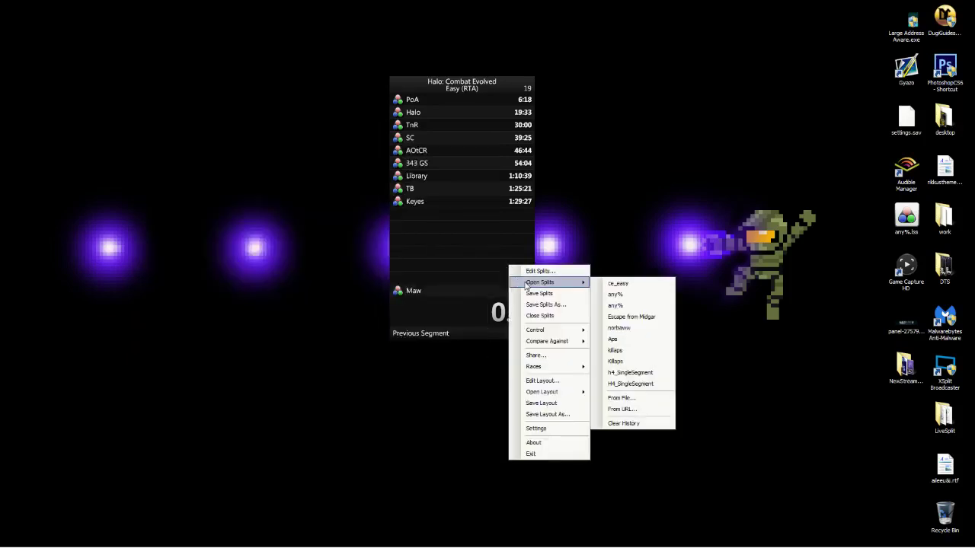
mouse_move(575, 394)
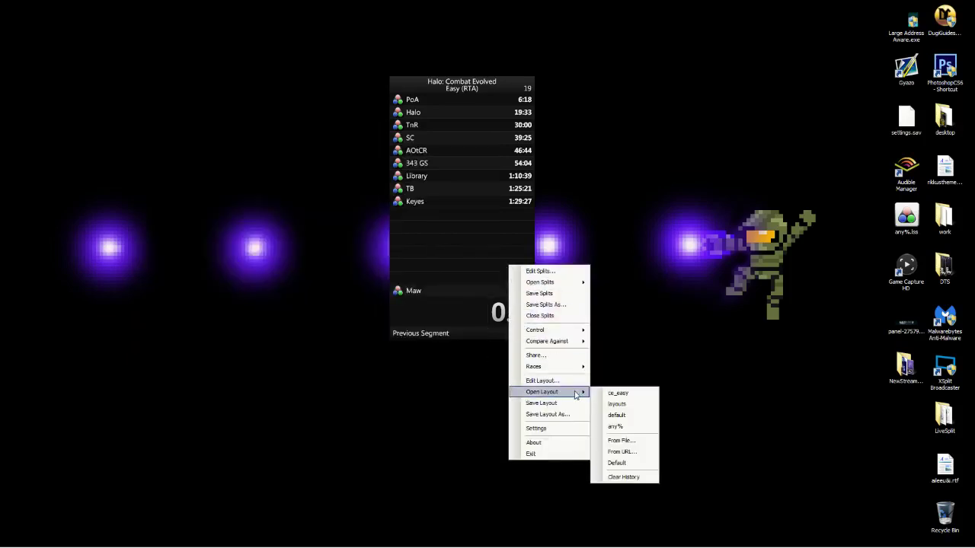
left_click(618, 393)
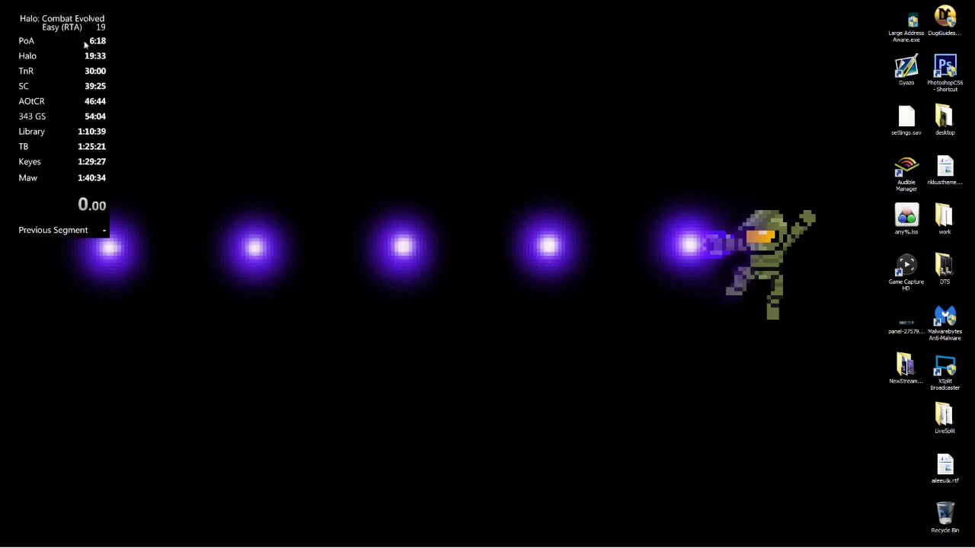
left_click_drag(65, 23, 449, 101)
Step: Move the Title component in the Layout Editor, then cancel, leaving the layout unchanged
right_click(457, 234)
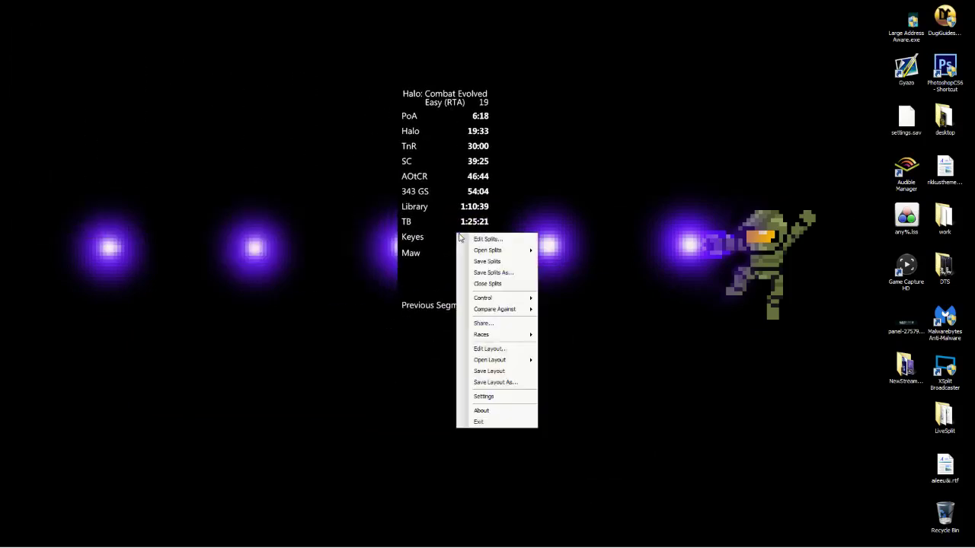
left_click(514, 351)
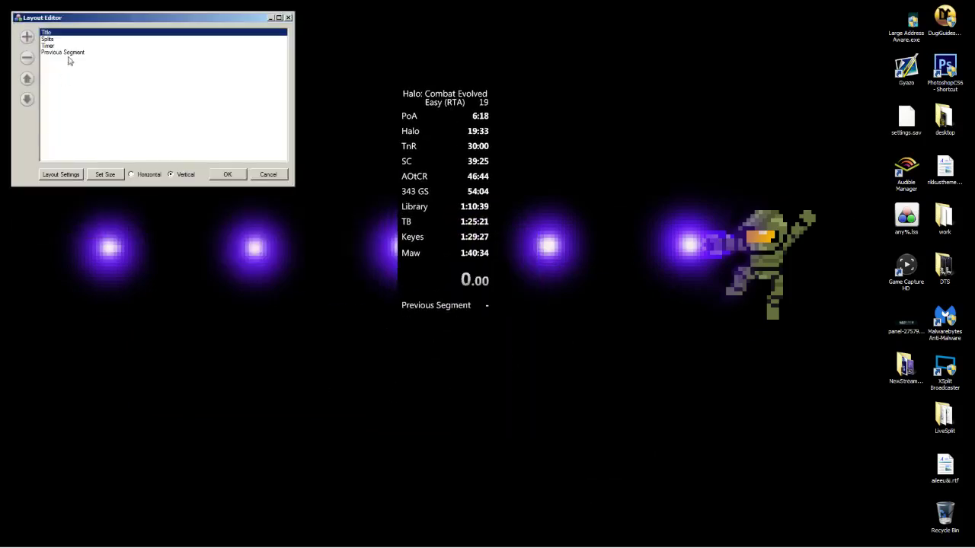
left_click(27, 37)
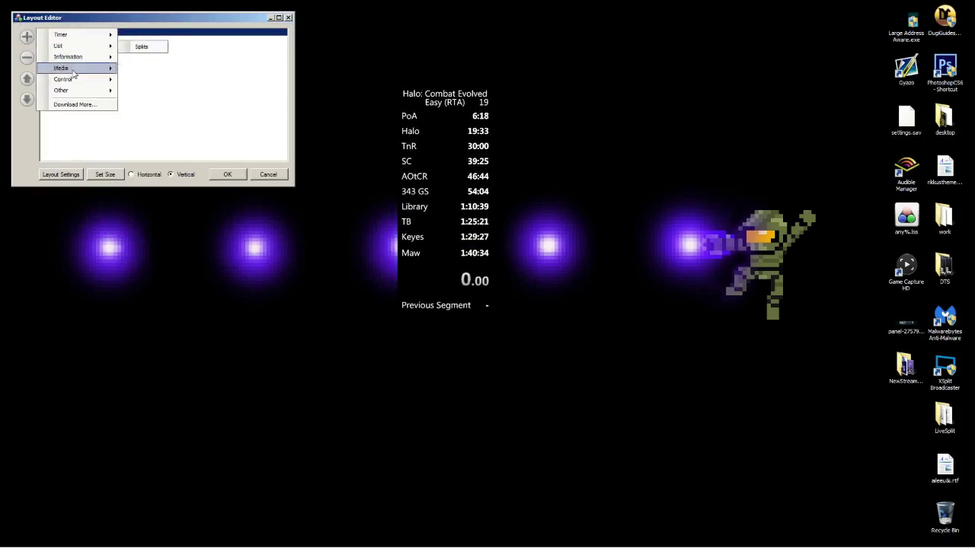
mouse_move(79, 73)
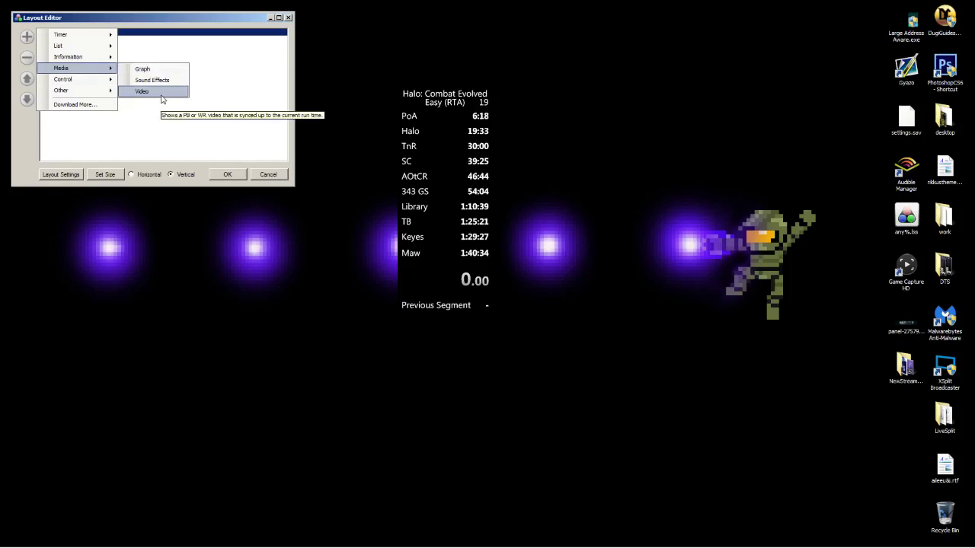
left_click(157, 148)
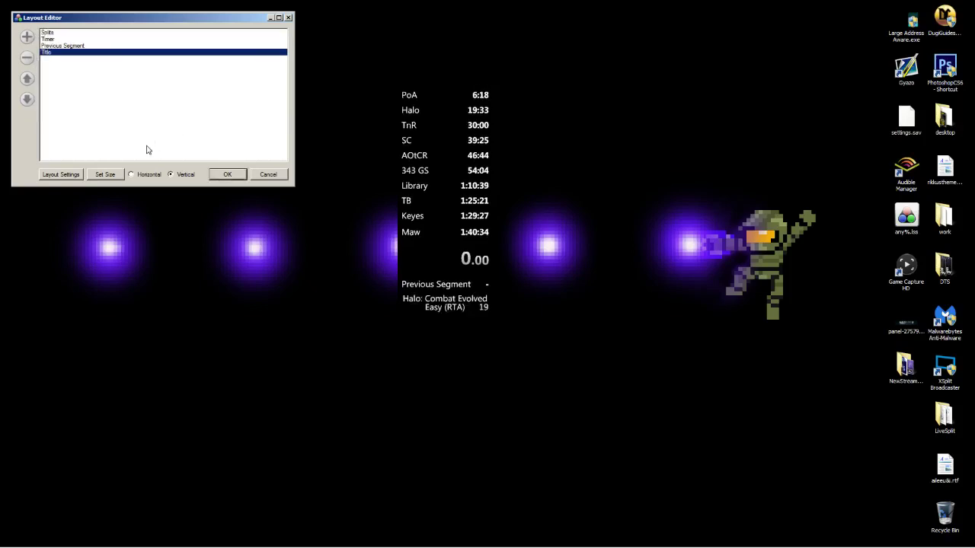
left_click_drag(58, 52, 71, 19)
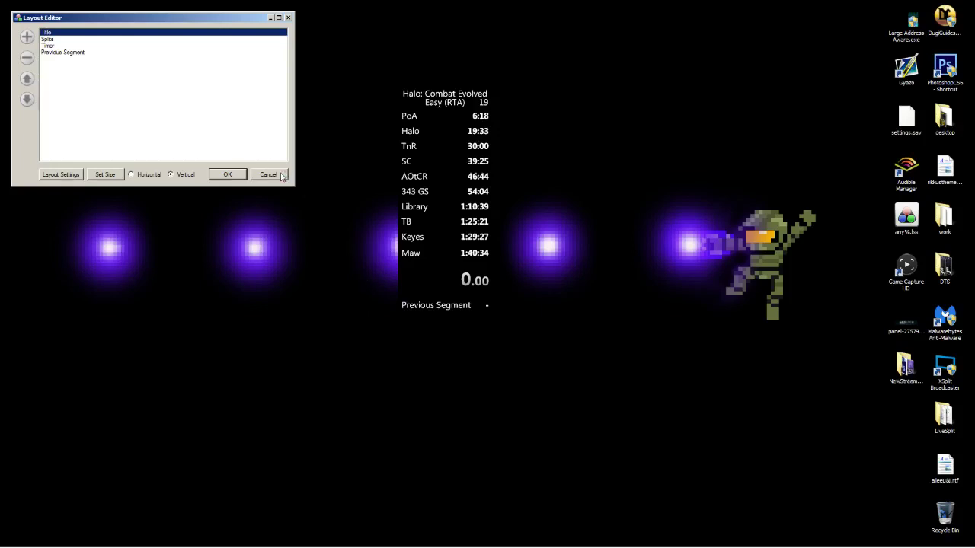
left_click(283, 176)
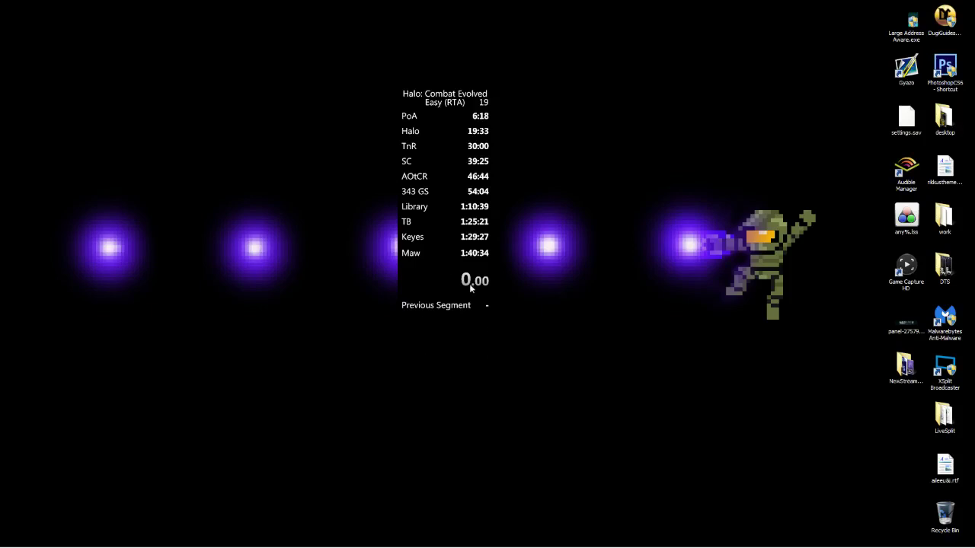
right_click(456, 227)
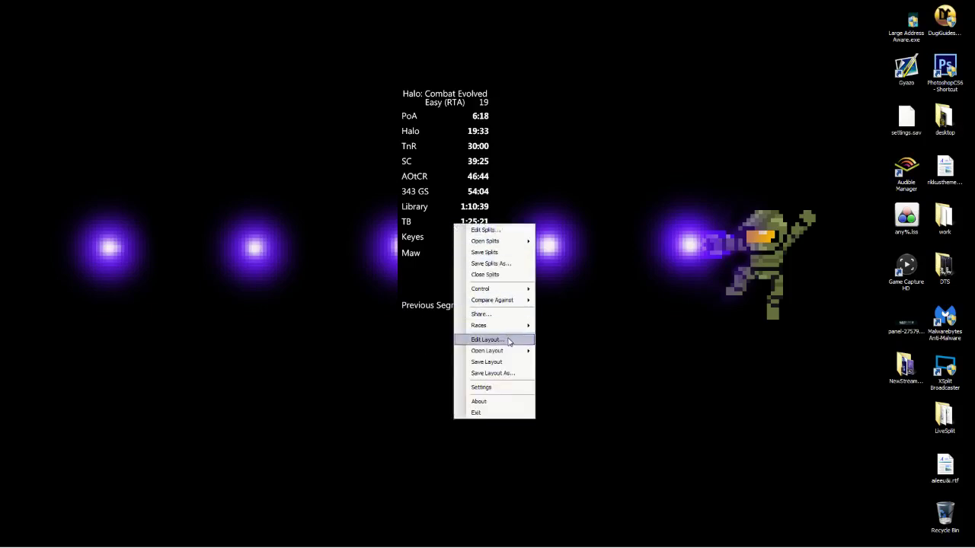
mouse_move(515, 301)
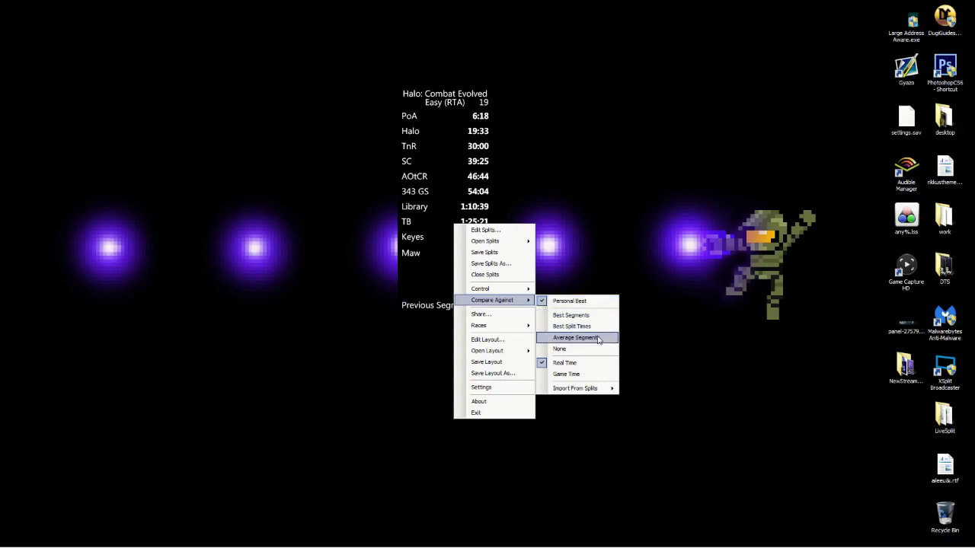
left_click(335, 216)
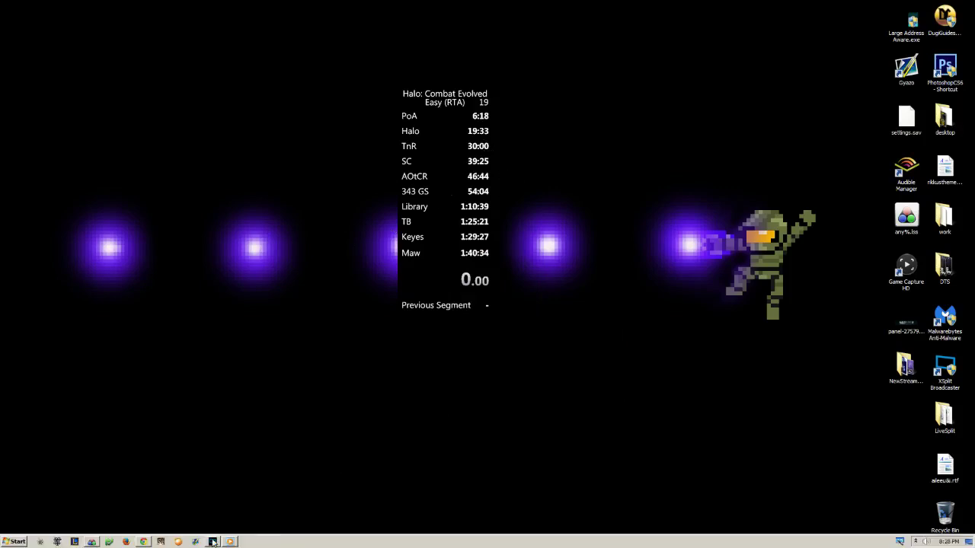
Step: Bring up XSplit Broadcaster and shift the LiveSplit timer left and down
left_click(213, 541)
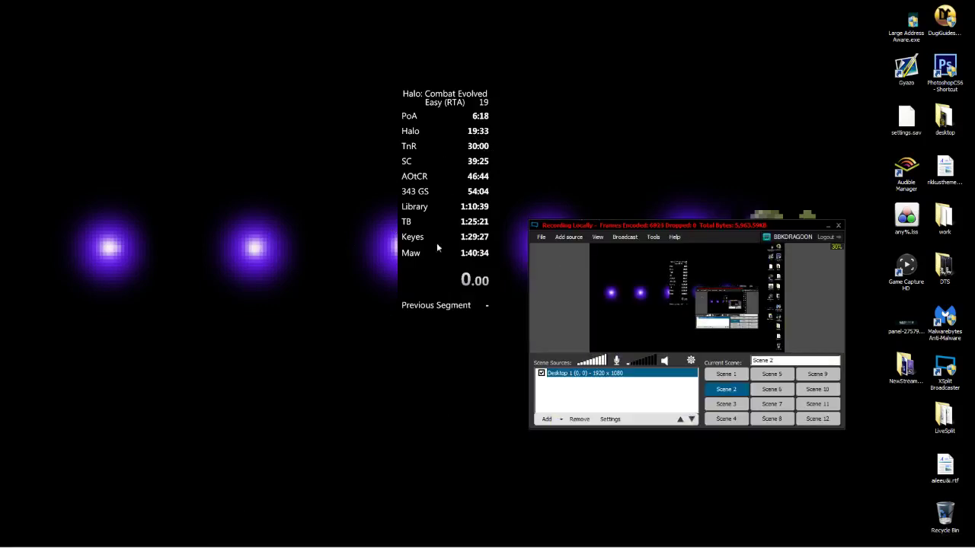
left_click_drag(433, 129, 363, 125)
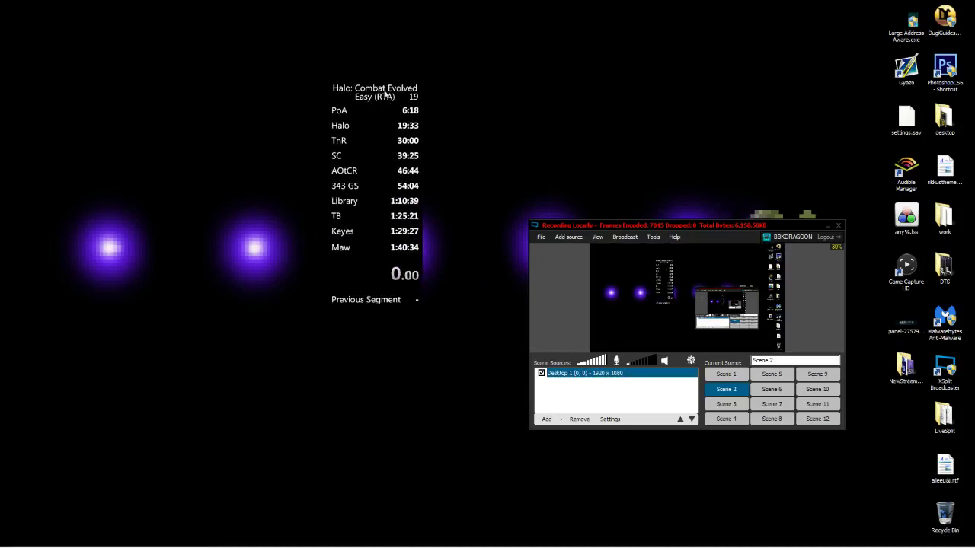
left_click_drag(387, 95, 367, 119)
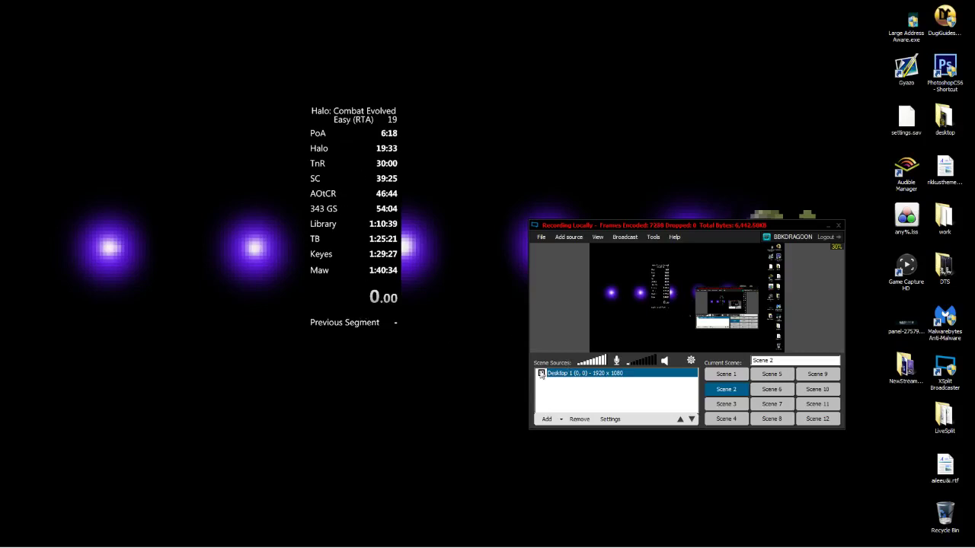
left_click(639, 295)
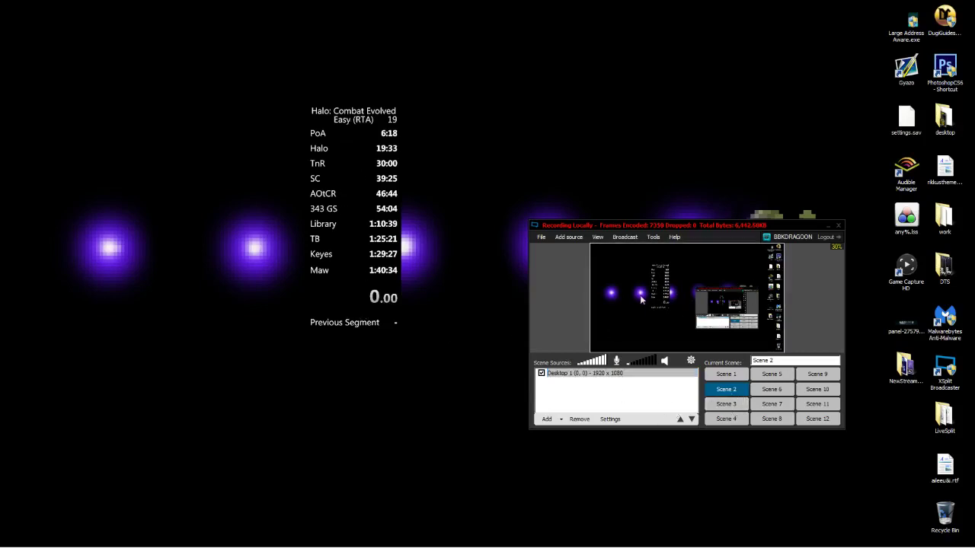
left_click(602, 373)
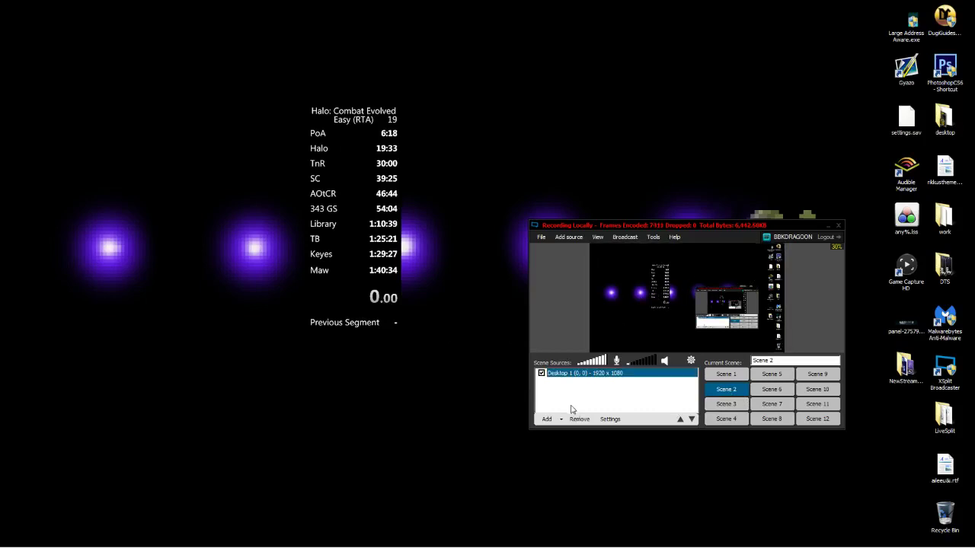
Step: Add the LiveSplit window as a Scene 2 window-capture source and move the splits top-right
left_click(546, 419)
left_click(582, 432)
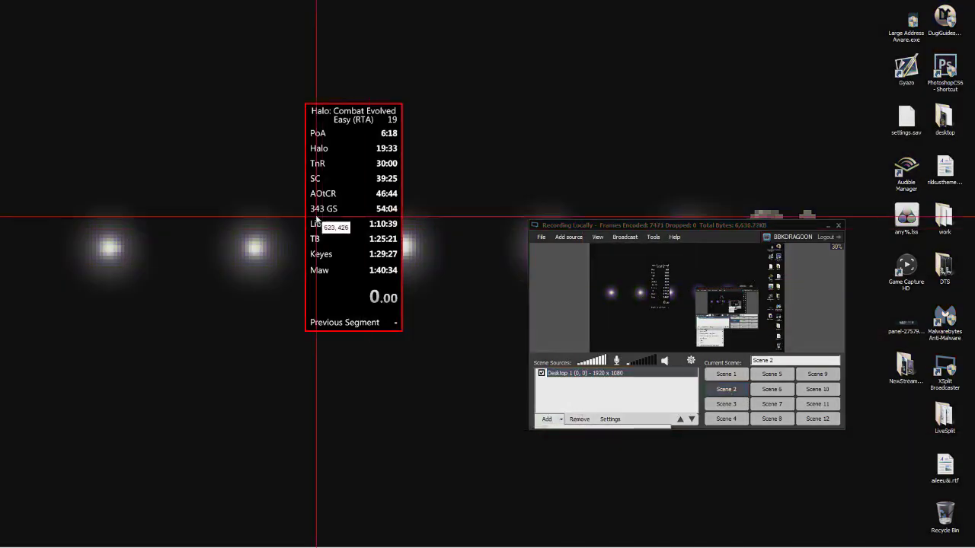
left_click(320, 220)
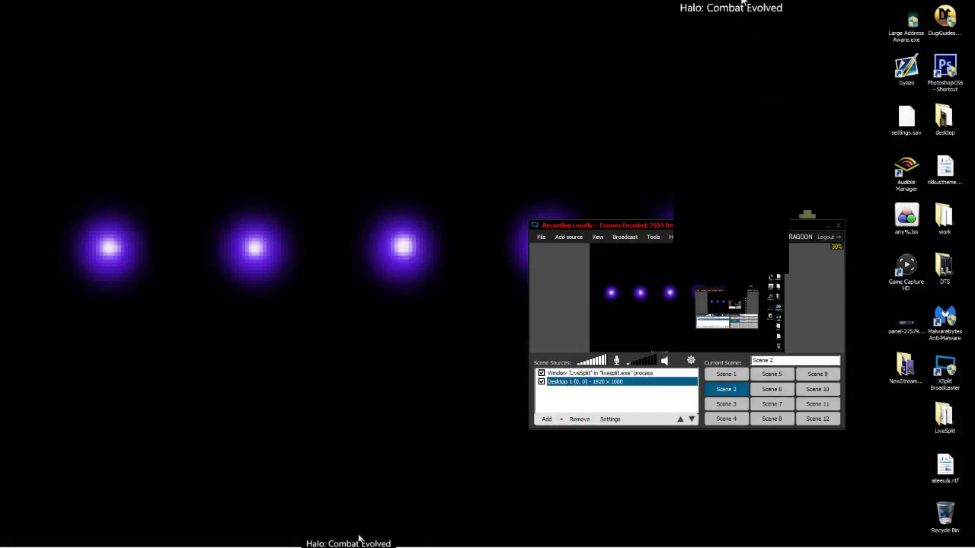
left_click(735, 16)
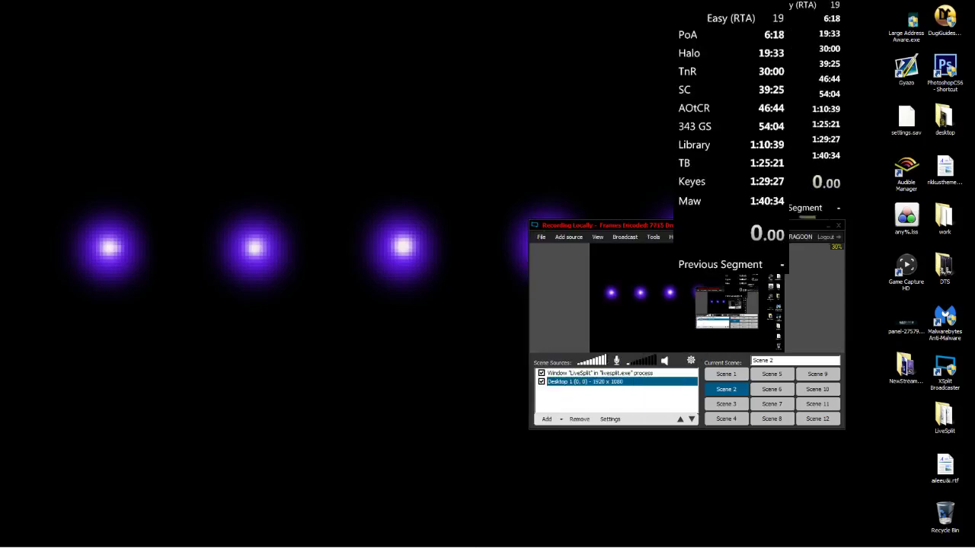
left_click_drag(736, 17, 806, 4)
Step: Turn on colour keying in the LiveSplit source's properties
right_click(640, 309)
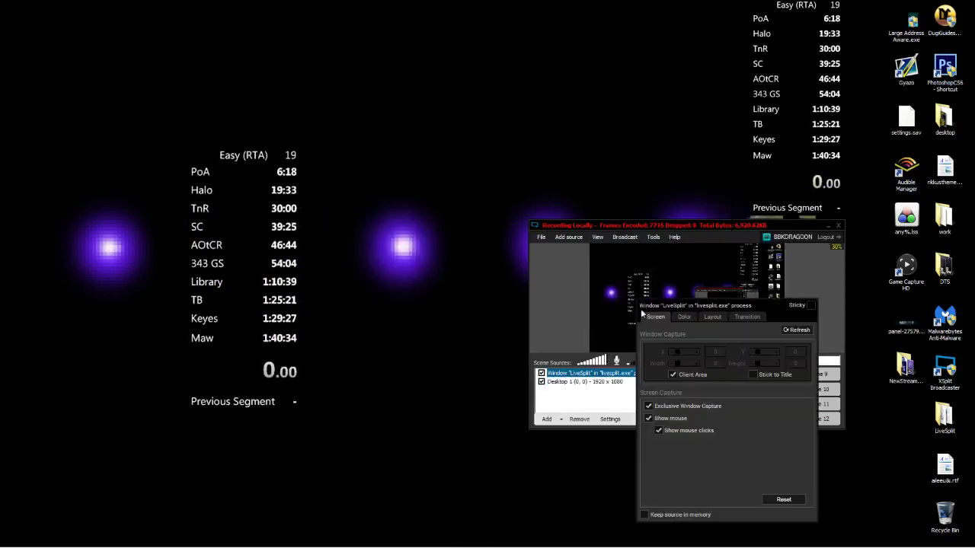
left_click(683, 317)
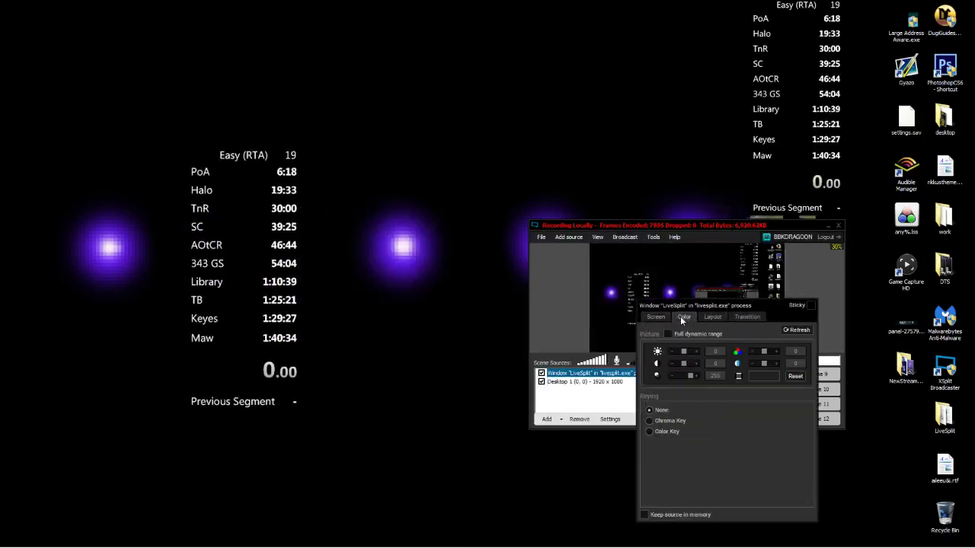
left_click(663, 437)
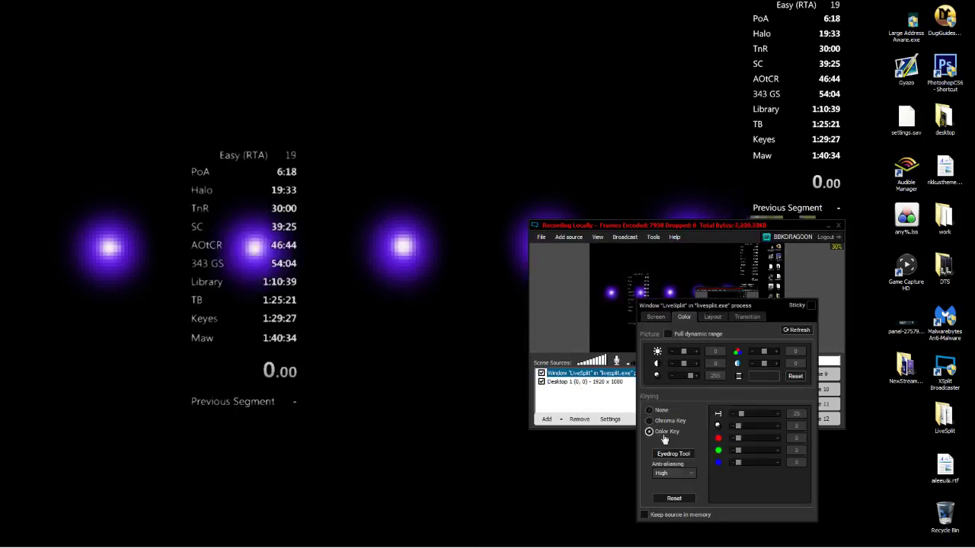
left_click(674, 504)
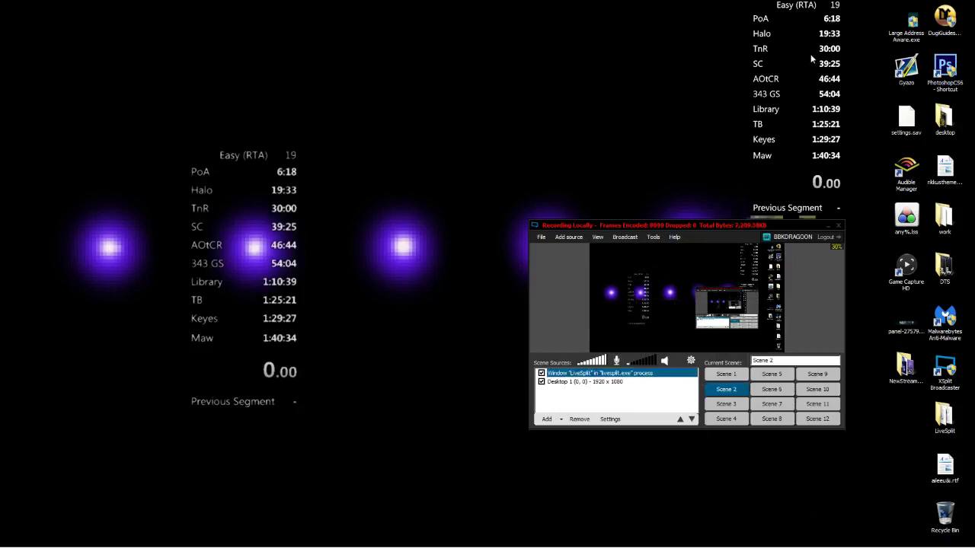
Step: Enlarge the LiveSplit source in the preview and shift it left in the scene
left_click(644, 318)
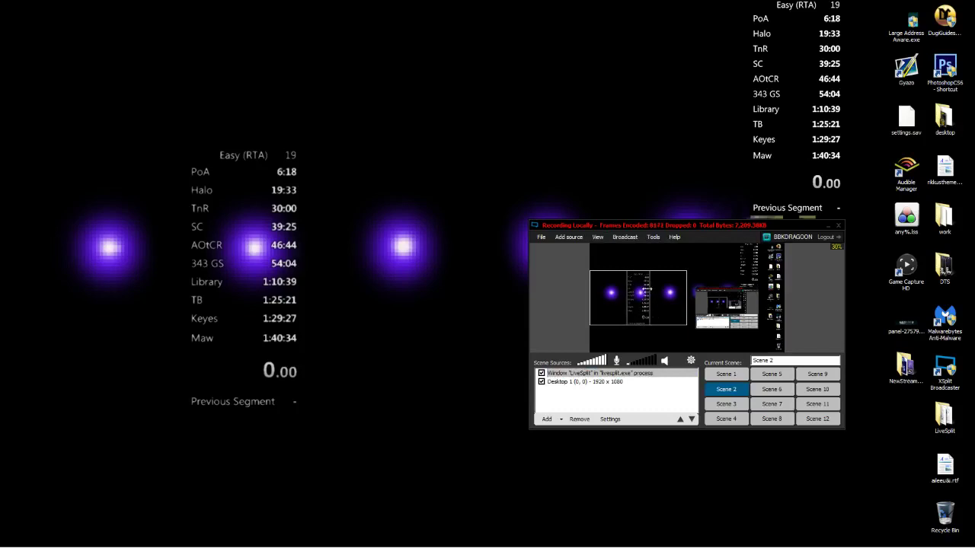
left_click_drag(629, 325, 669, 245)
left_click(656, 371)
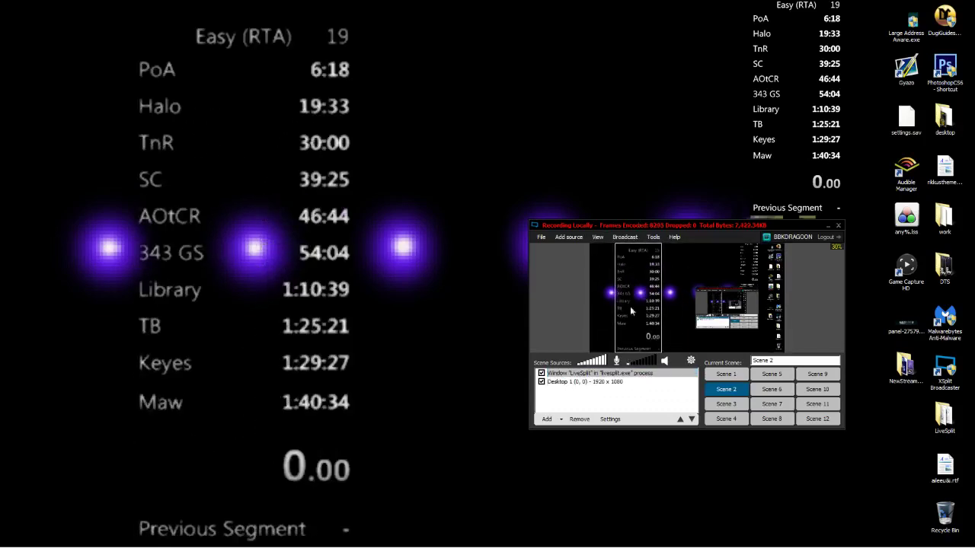
left_click_drag(613, 335, 560, 340)
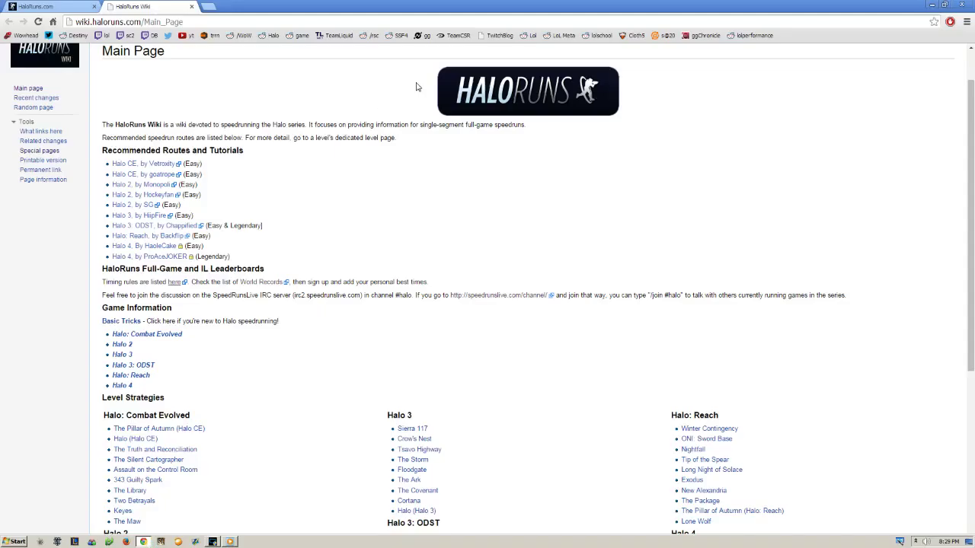
Step: Switch to the HaloRuns.com Full Game world records tab and minimize XSplit Broadcaster
left_click(42, 6)
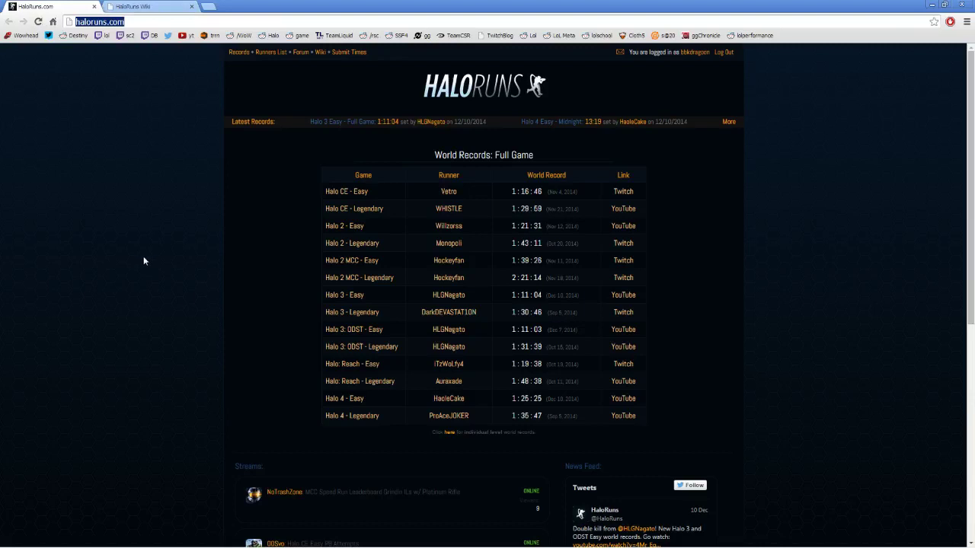
left_click(195, 542)
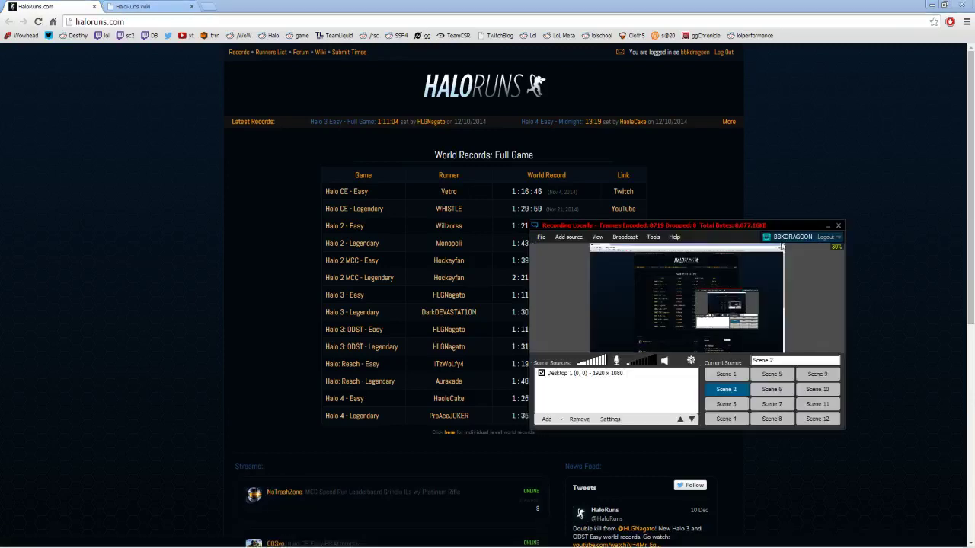
left_click(828, 226)
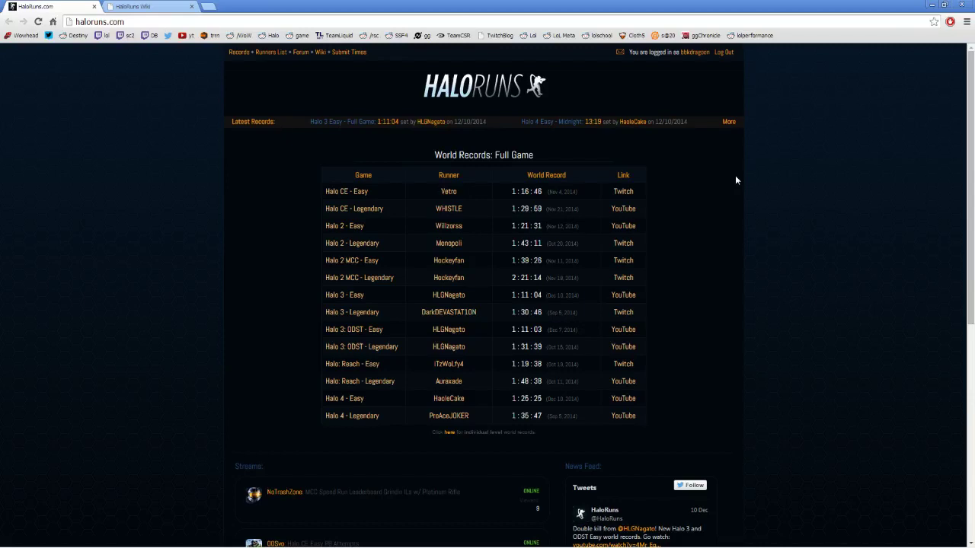
Step: Open the Submit Times form and expand the Halo CE on Easy times table
left_click(346, 52)
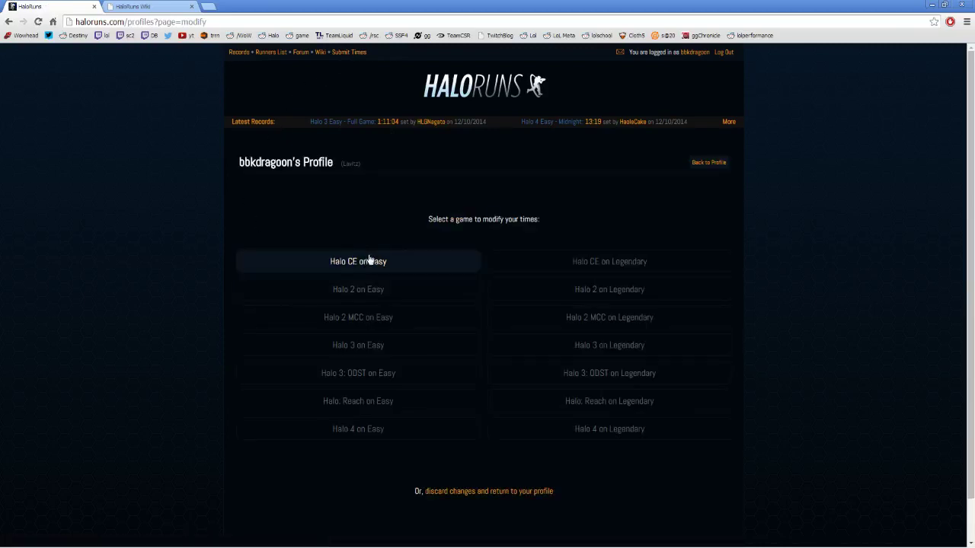
left_click(364, 263)
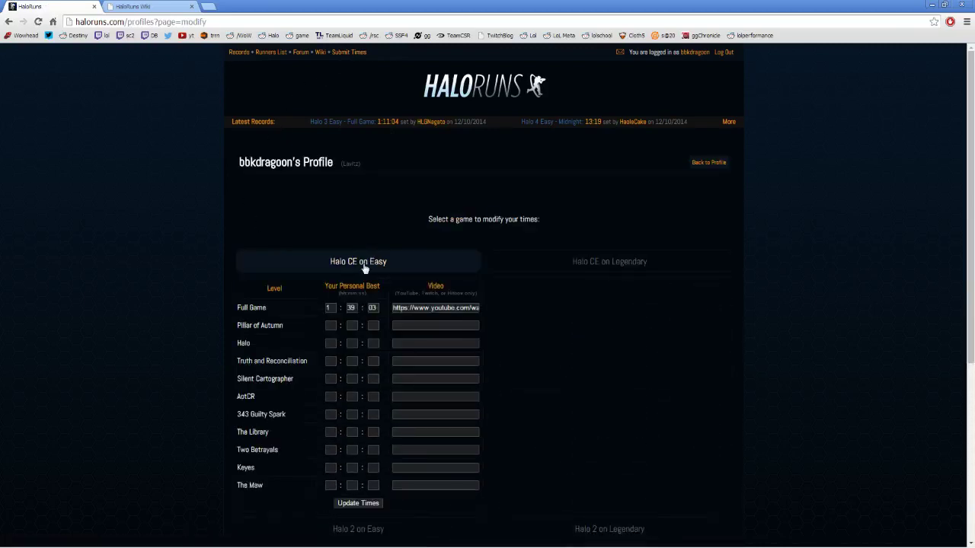
scroll(348, 324, "down", 1)
scroll(348, 319, "down", 1)
Step: Fill in the Pillar of Autumn minutes, then move on to its seconds box
left_click(352, 224)
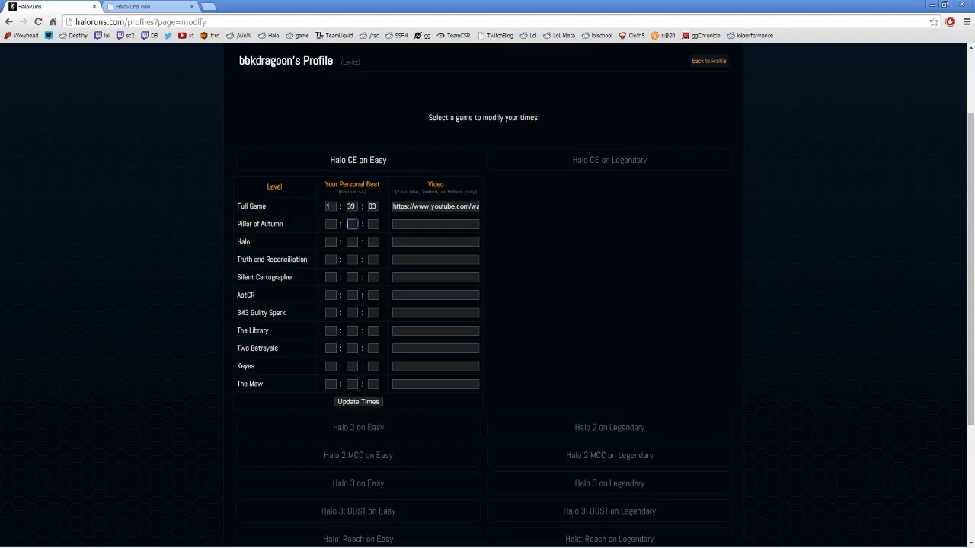
scroll(349, 219, "up", 2)
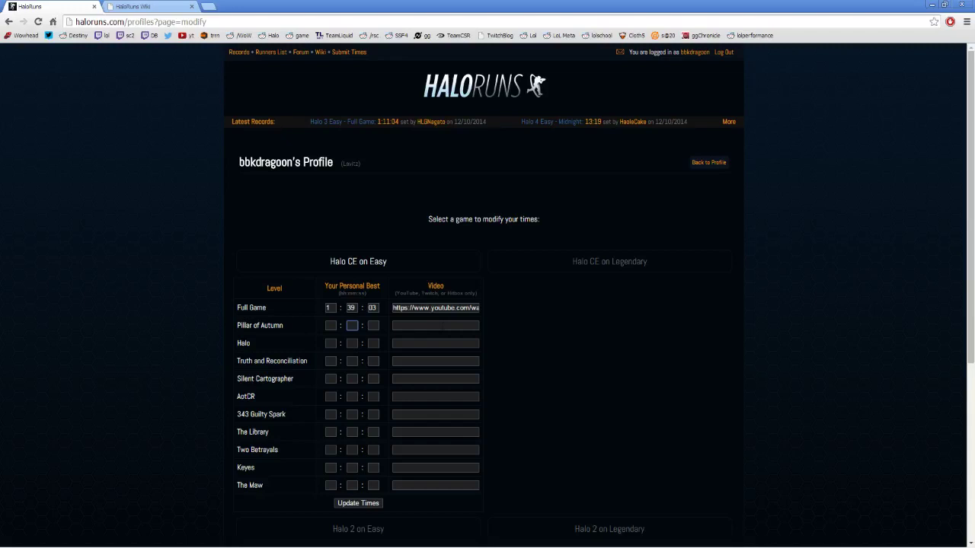
left_click(373, 325)
Step: Check the Pillar of Autumn seconds and Video fields, then bring up the HaloRuns Wiki Main Page
left_click(452, 326)
mouse_move(244, 543)
mouse_move(280, 545)
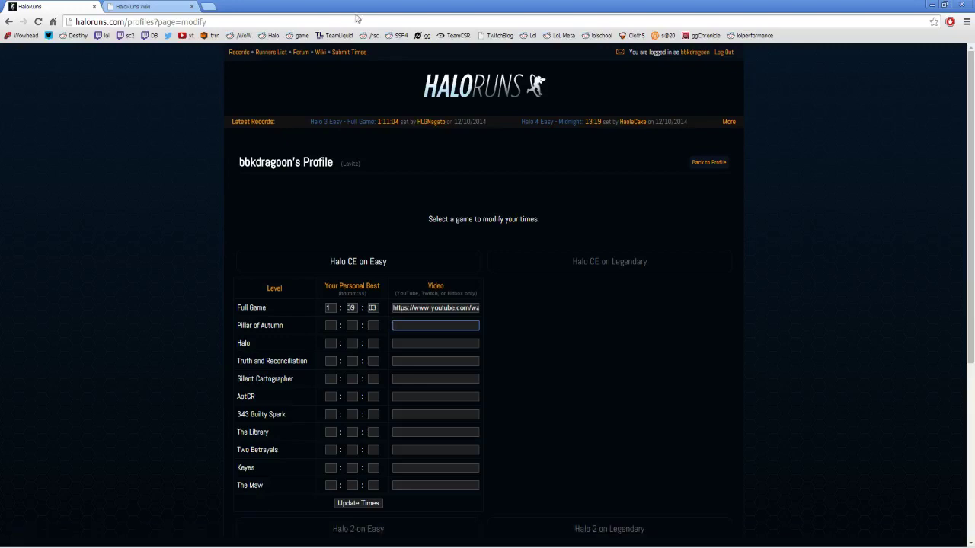
left_click(144, 7)
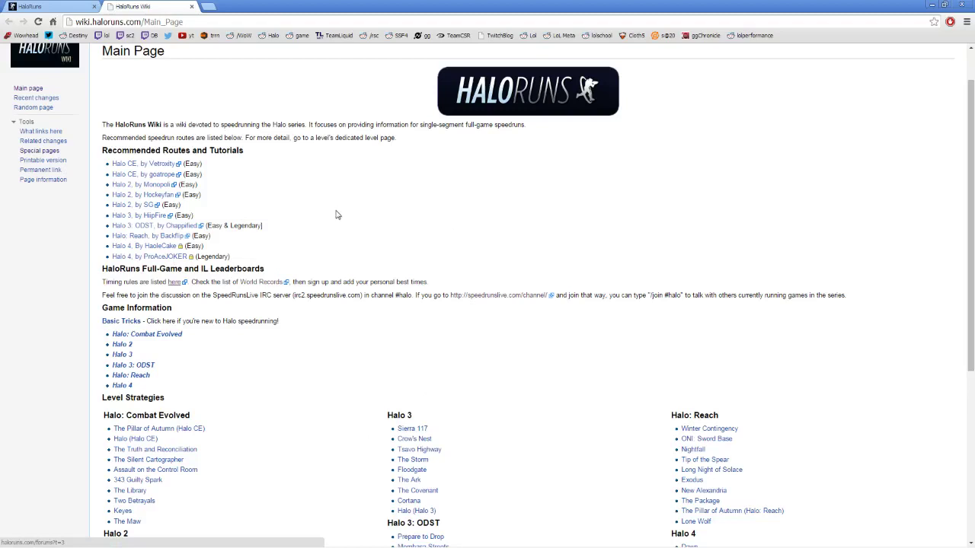
scroll(396, 261, "down", 4)
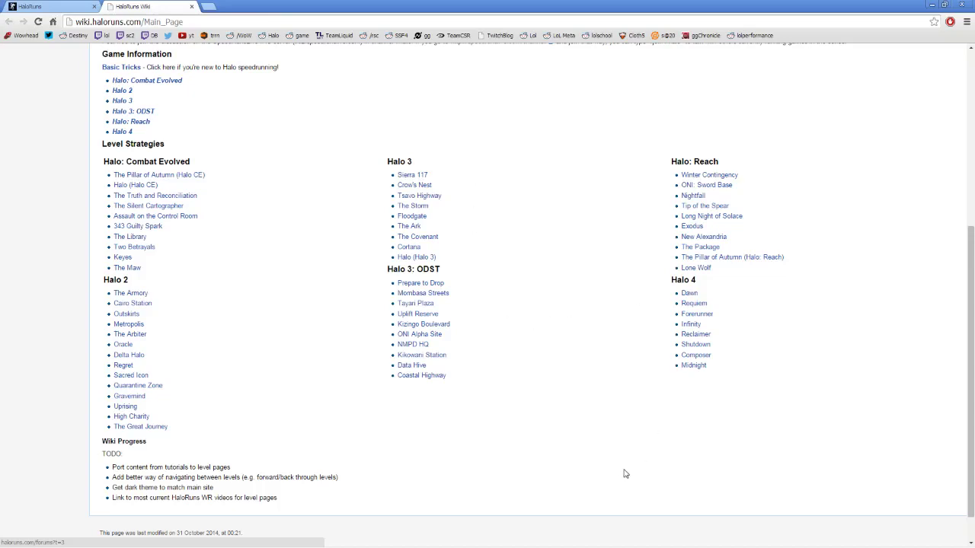
scroll(623, 468, "up", 1)
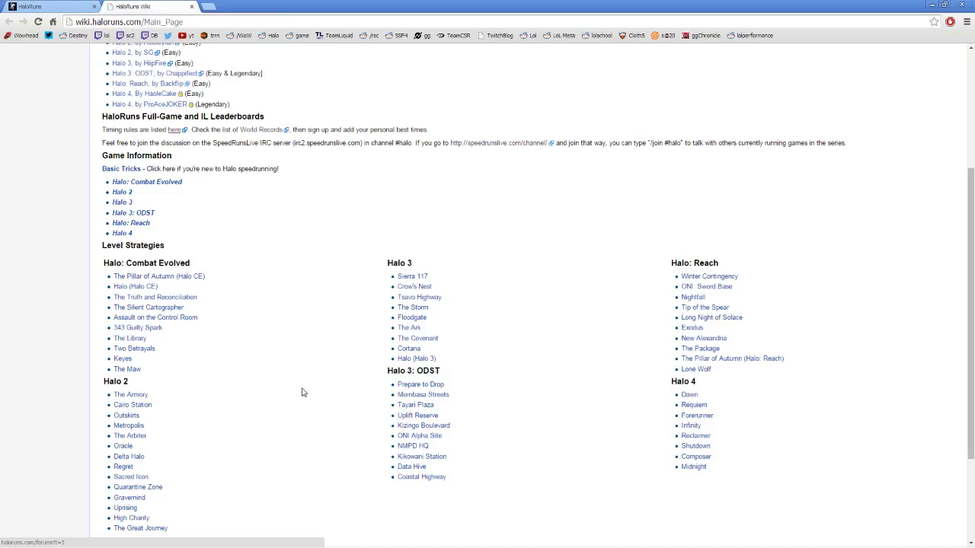
scroll(304, 390, "up", 1)
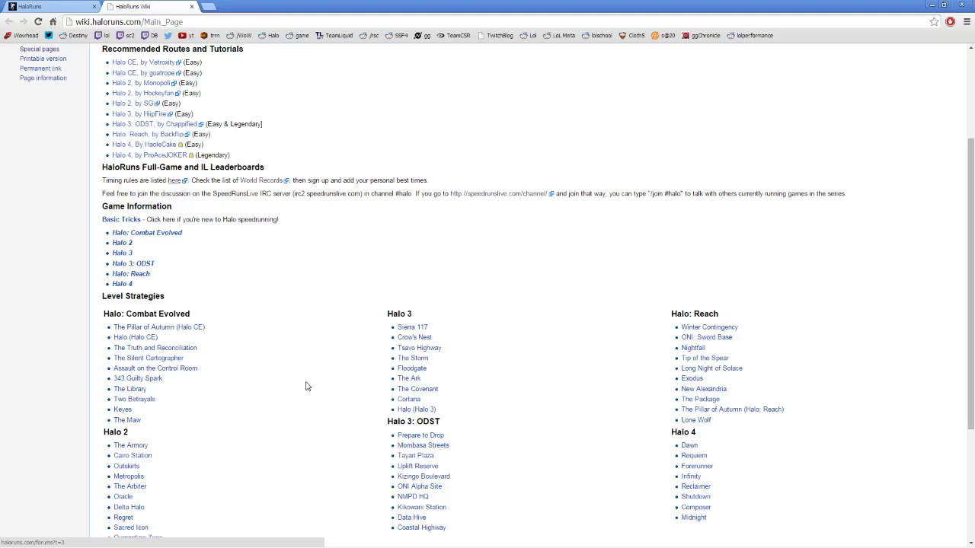
scroll(306, 386, "up", 3)
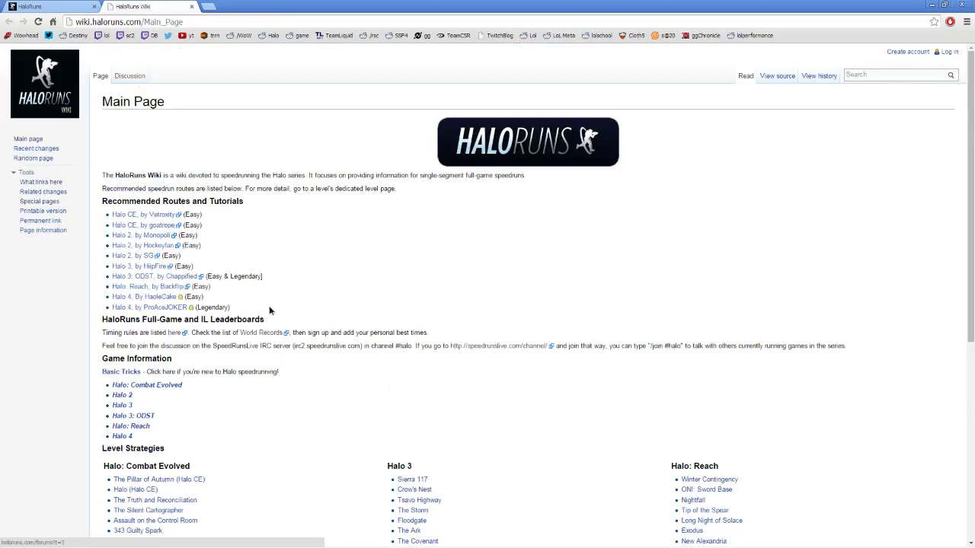
left_click_drag(268, 310, 135, 190)
Step: Clear the wiki text selection and return to the profile form showing Halo CE Easy at 1:39:03
left_click(292, 264)
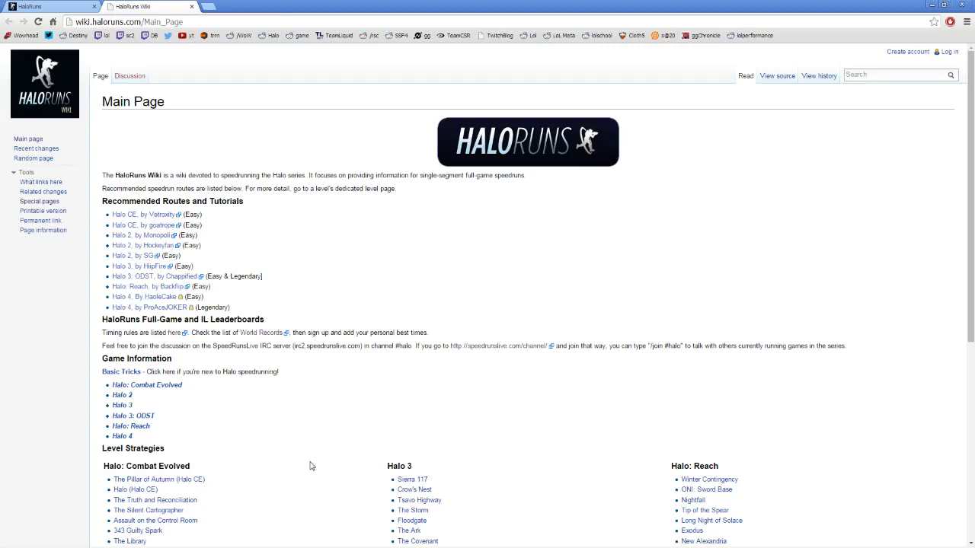
scroll(310, 466, "down", 2)
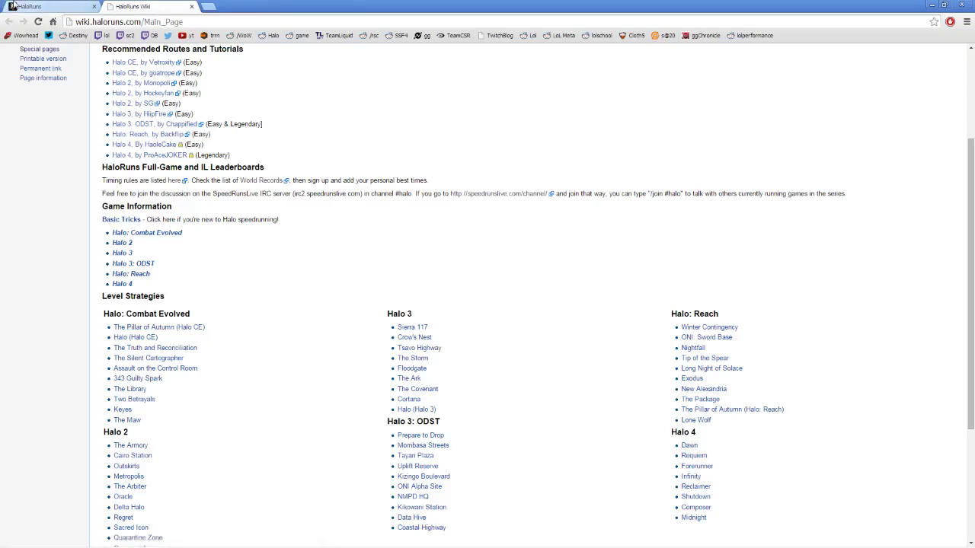
left_click(50, 7)
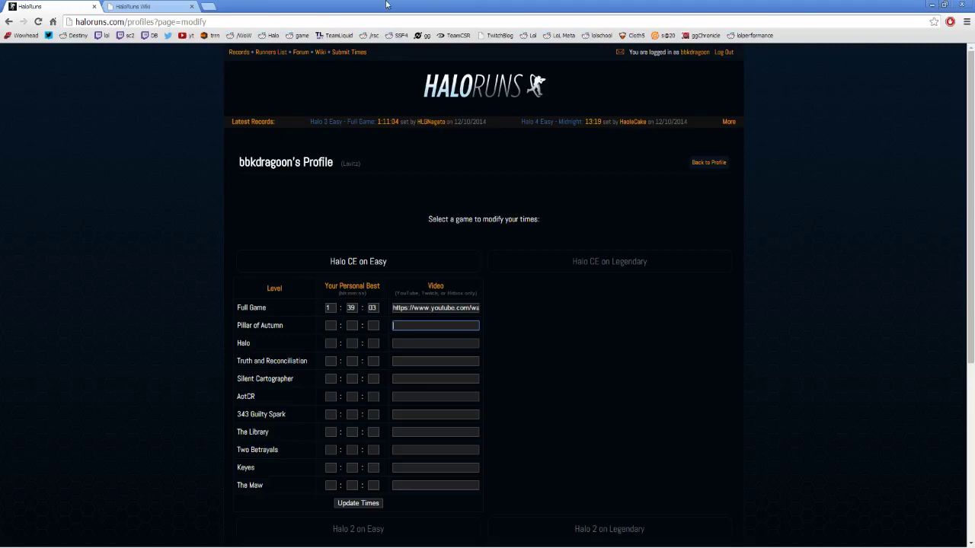
left_click(139, 6)
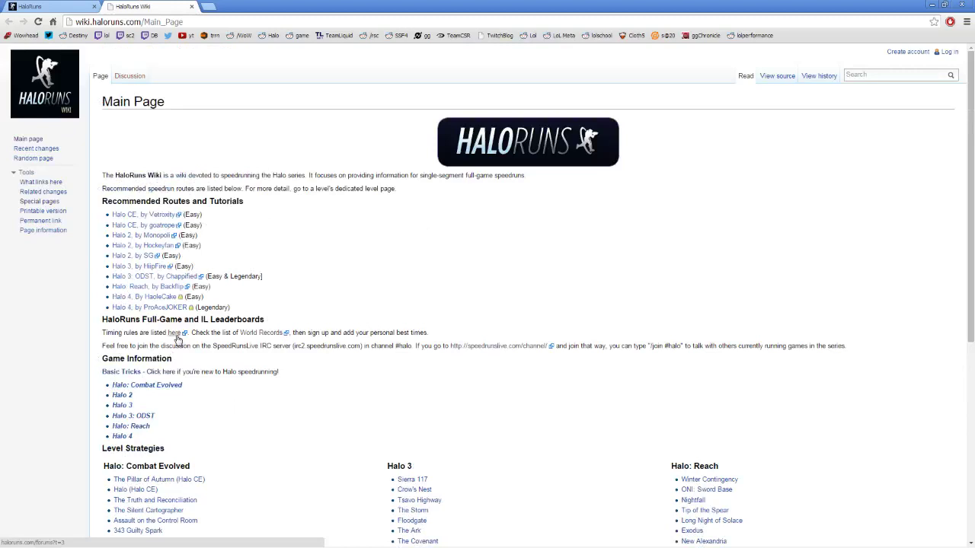
scroll(290, 418, "down", 2)
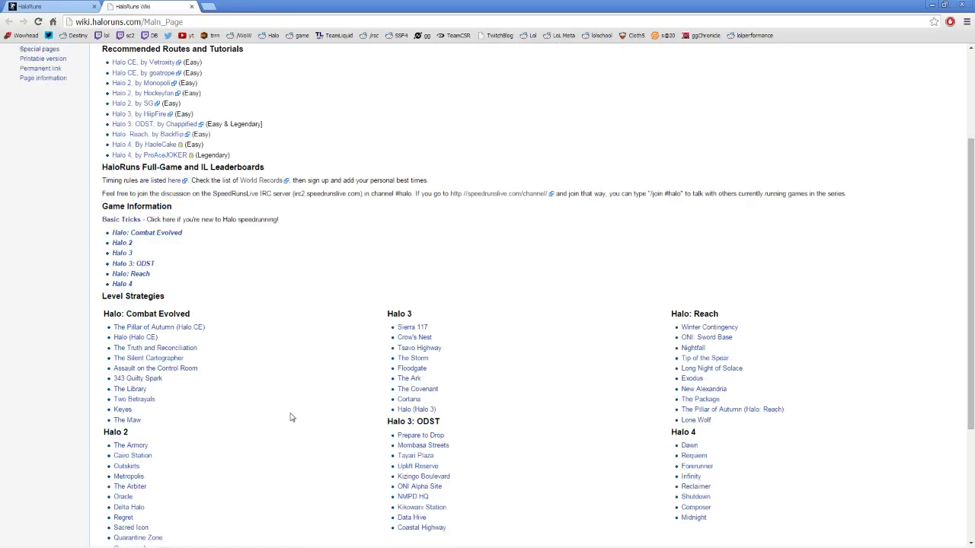
left_click(45, 6)
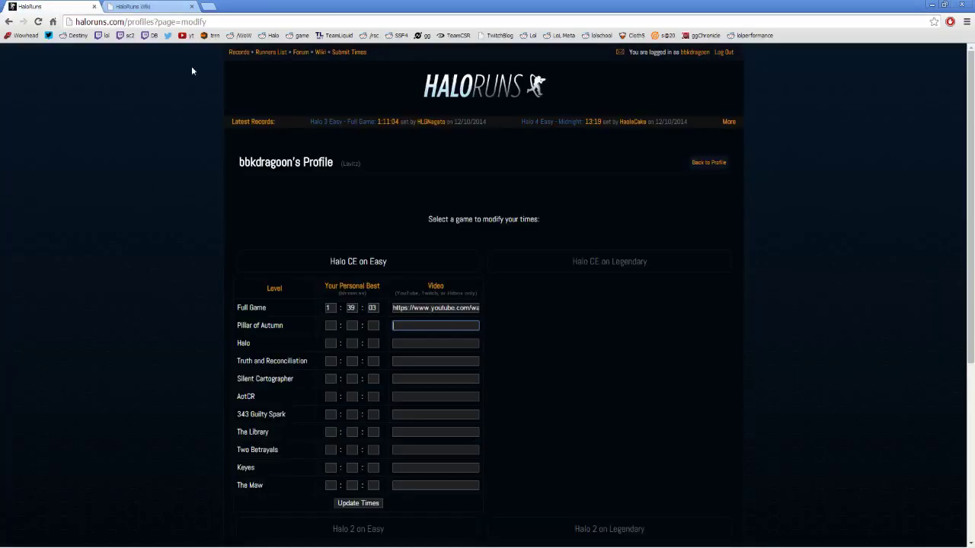